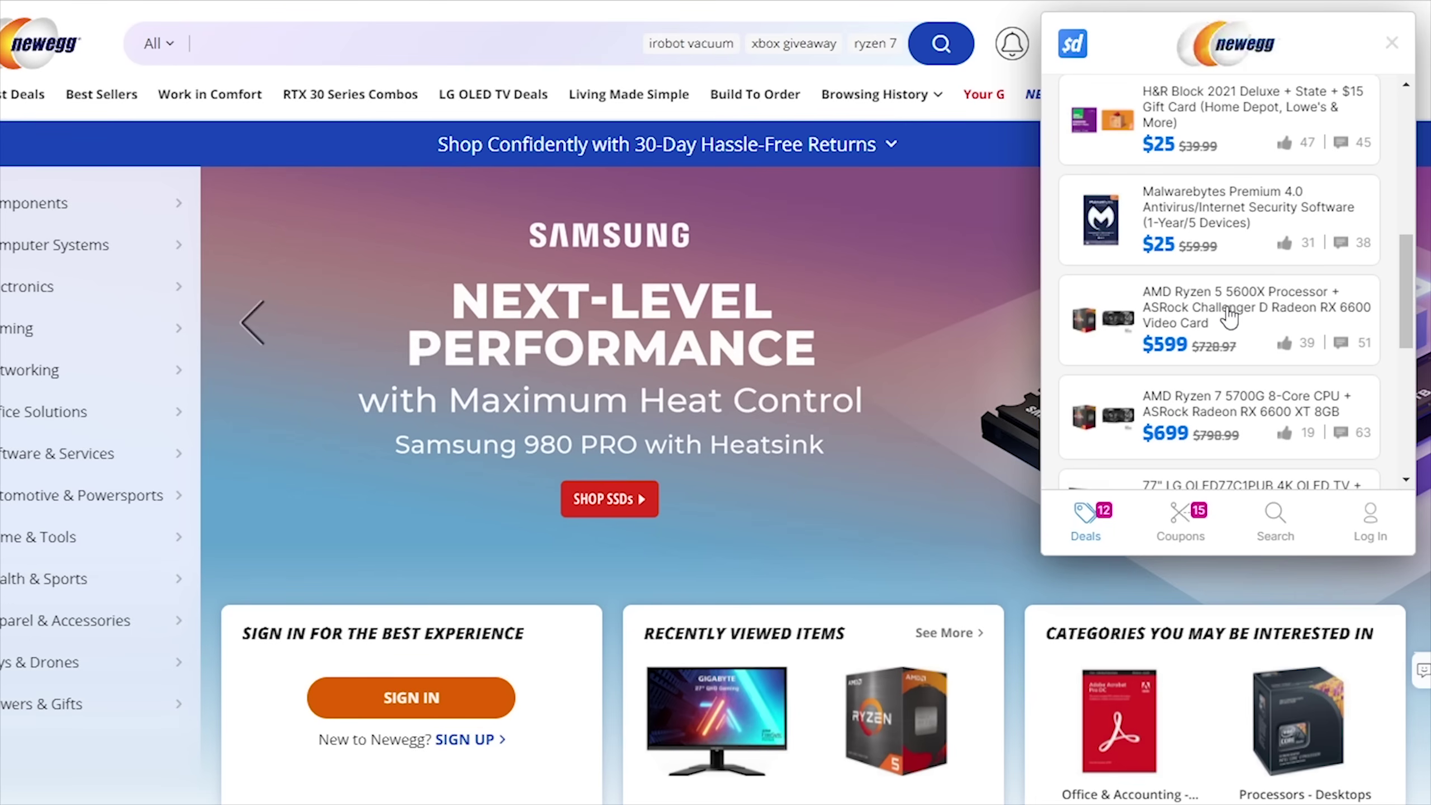
Step: Scroll down through the Newegg deals list in the Slick Deals popup
{"action": "scroll", "coordinate": [1290, 319], "scroll_direction": "down", "scroll_amount": 2}
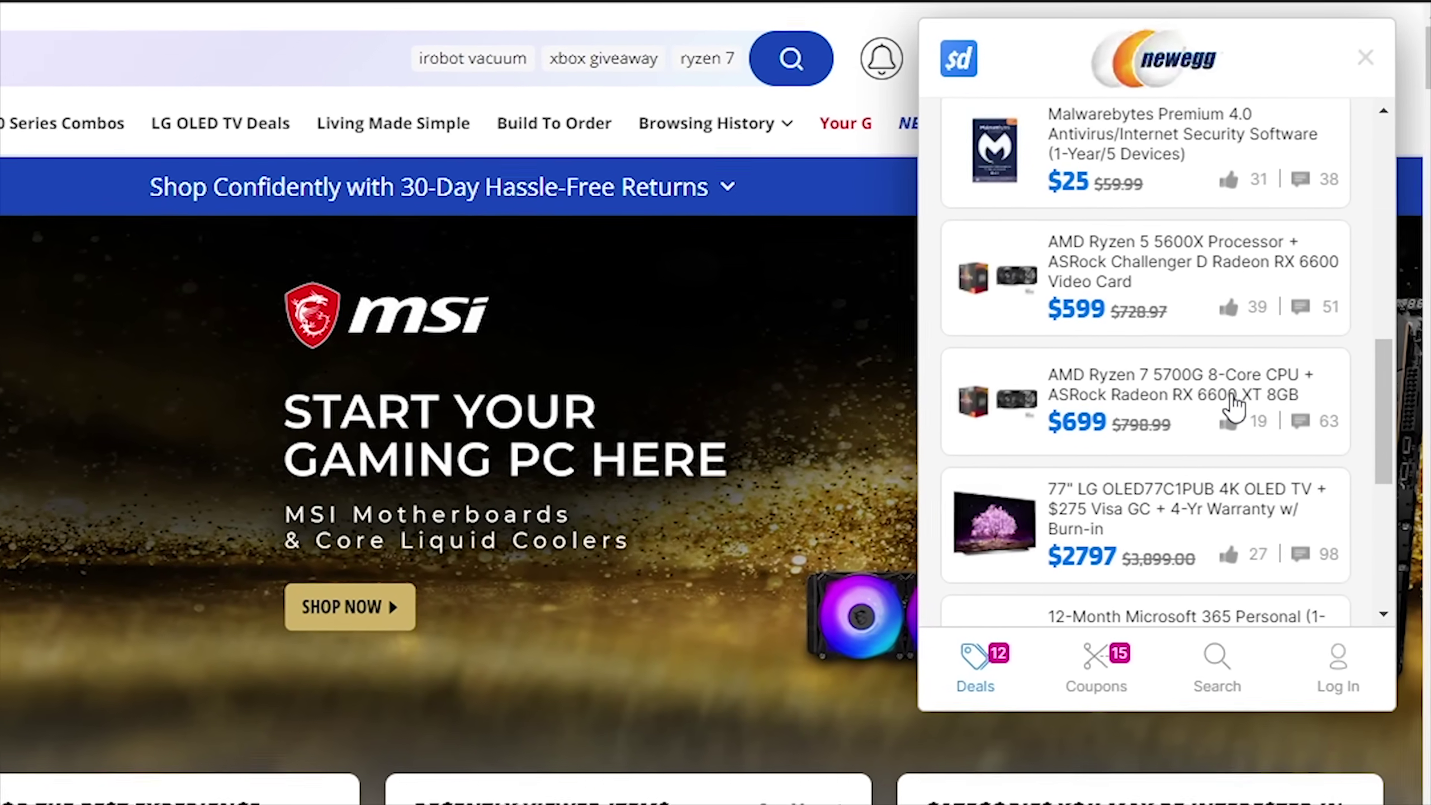
{"action": "scroll", "coordinate": [1233, 377], "scroll_direction": "down", "scroll_amount": 2}
{"action": "scroll", "coordinate": [1214, 437], "scroll_direction": "down", "scroll_amount": 4}
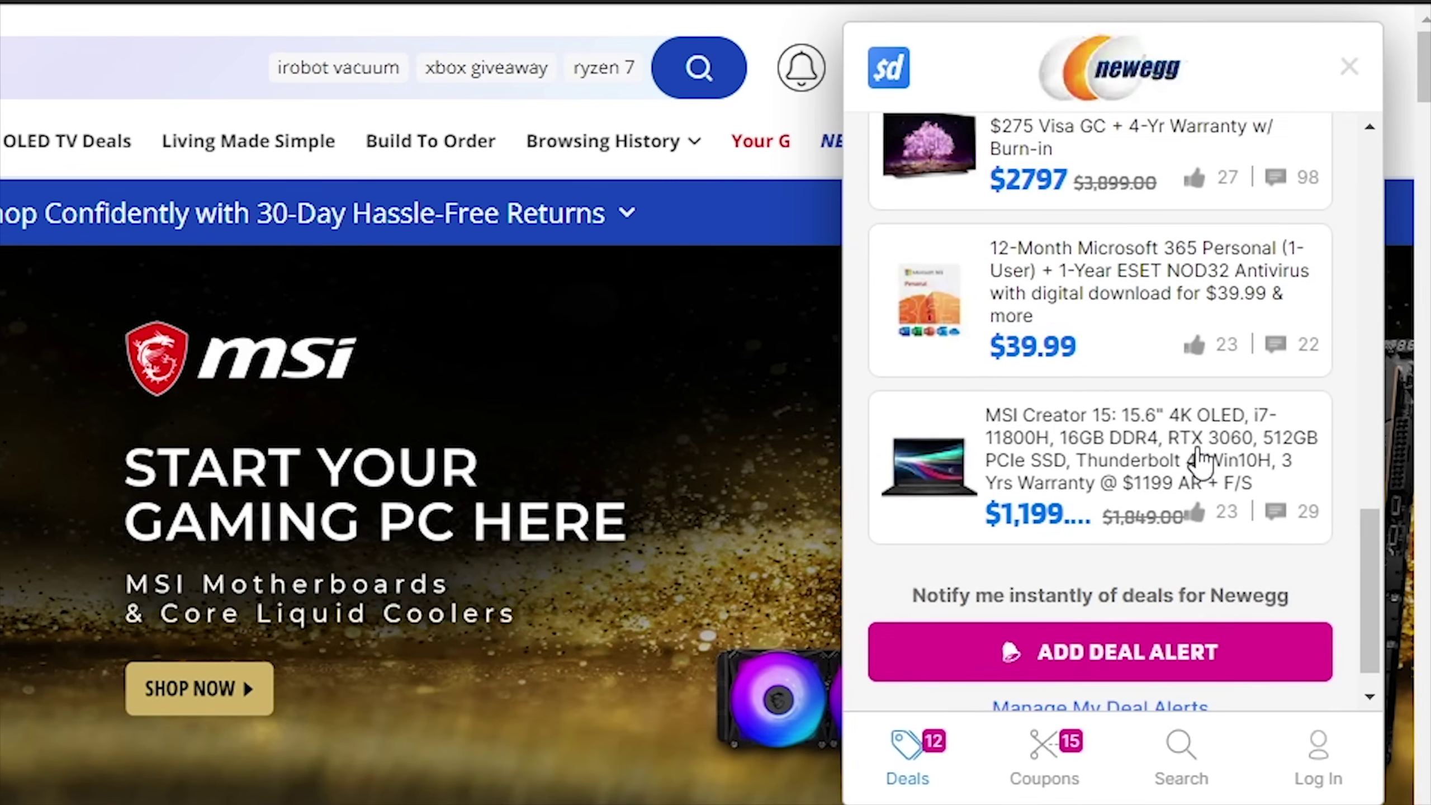
{"action": "scroll", "coordinate": [1200, 462], "scroll_direction": "down", "scroll_amount": 3}
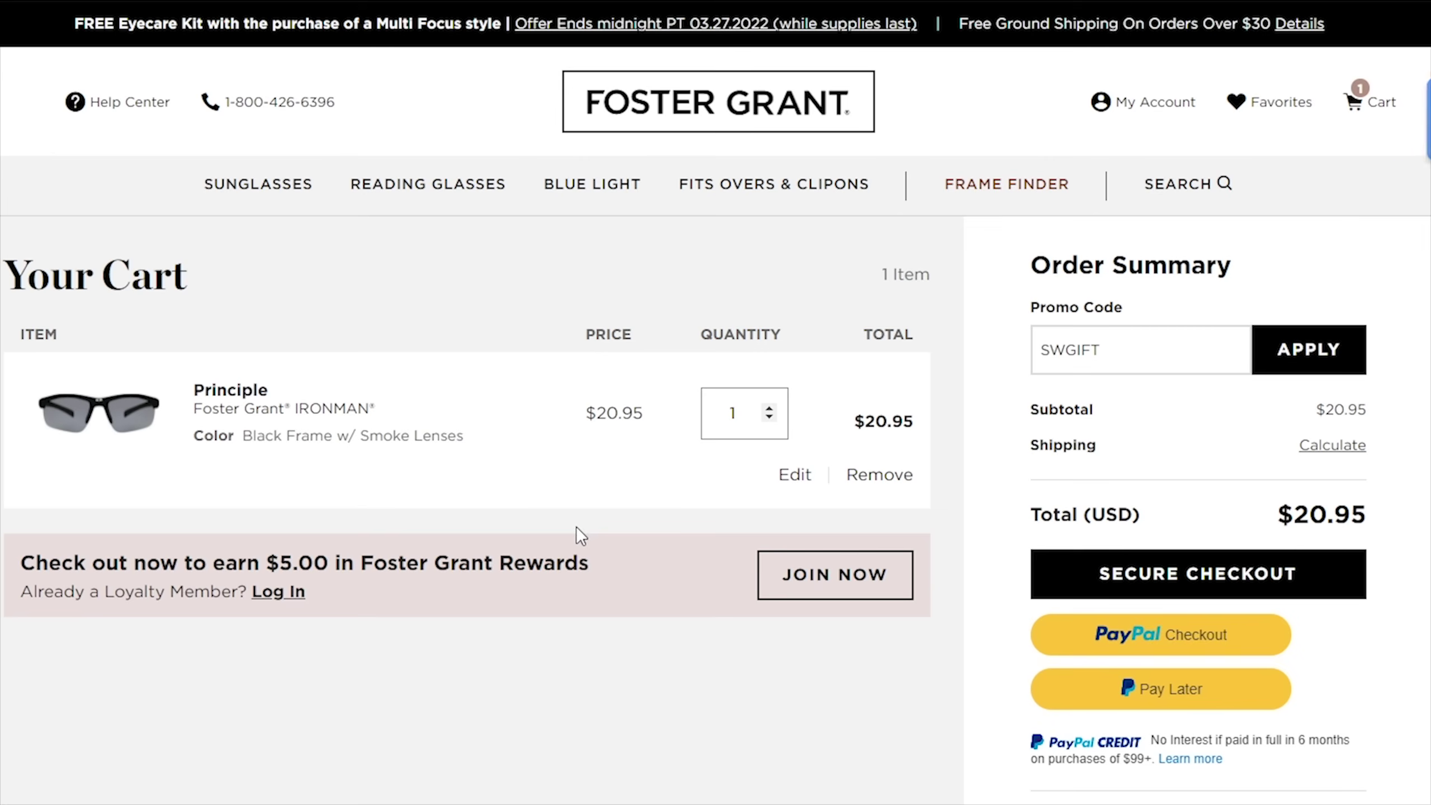
Step: Apply promo code SWGIFT to the Foster Grant cart, dropping the total to $12.57
{"action": "left_click", "coordinate": [1289, 363]}
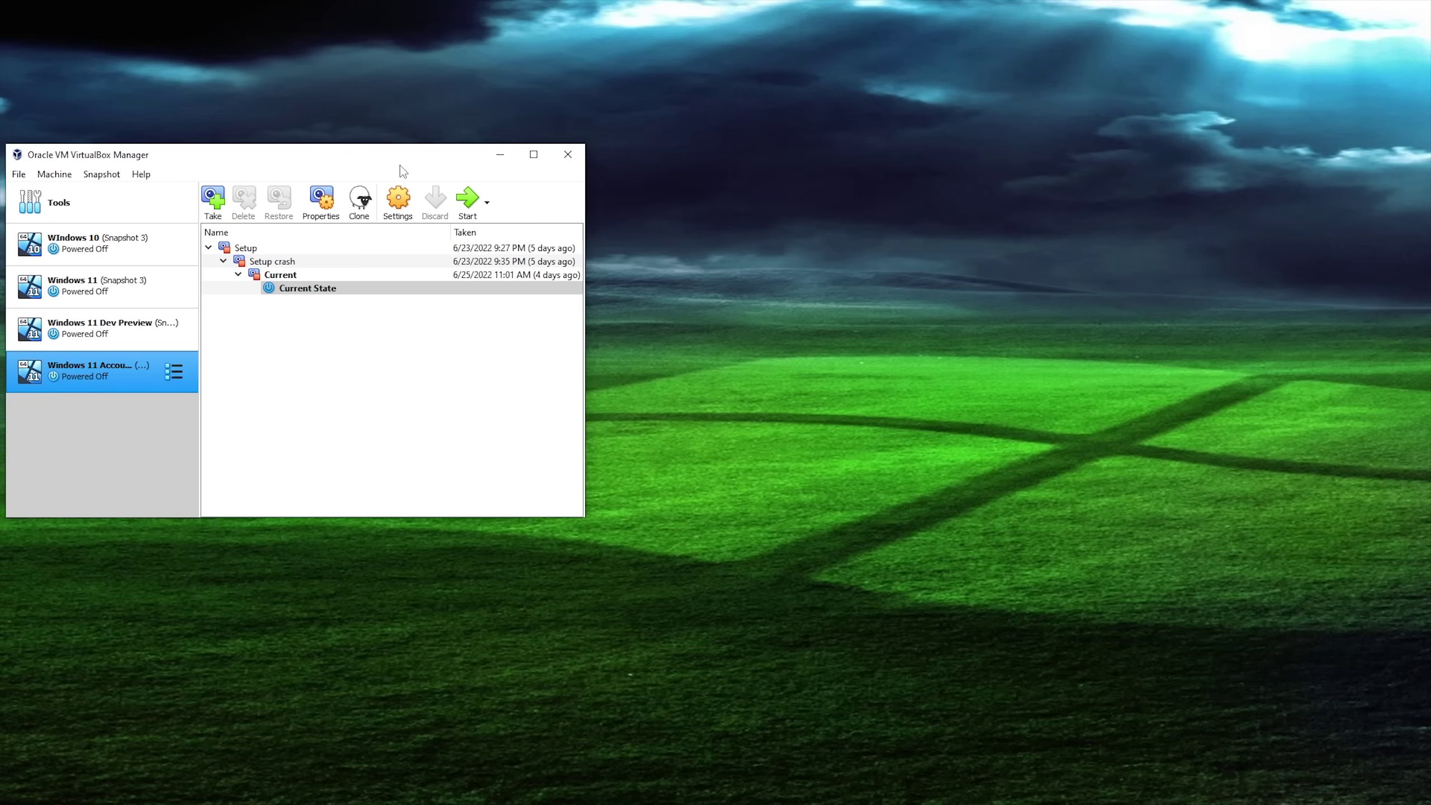
Step: Select Current State of the Windows 11 Account Temp VM and start it
{"action": "left_click", "coordinate": [294, 276]}
{"action": "left_click", "coordinate": [307, 290]}
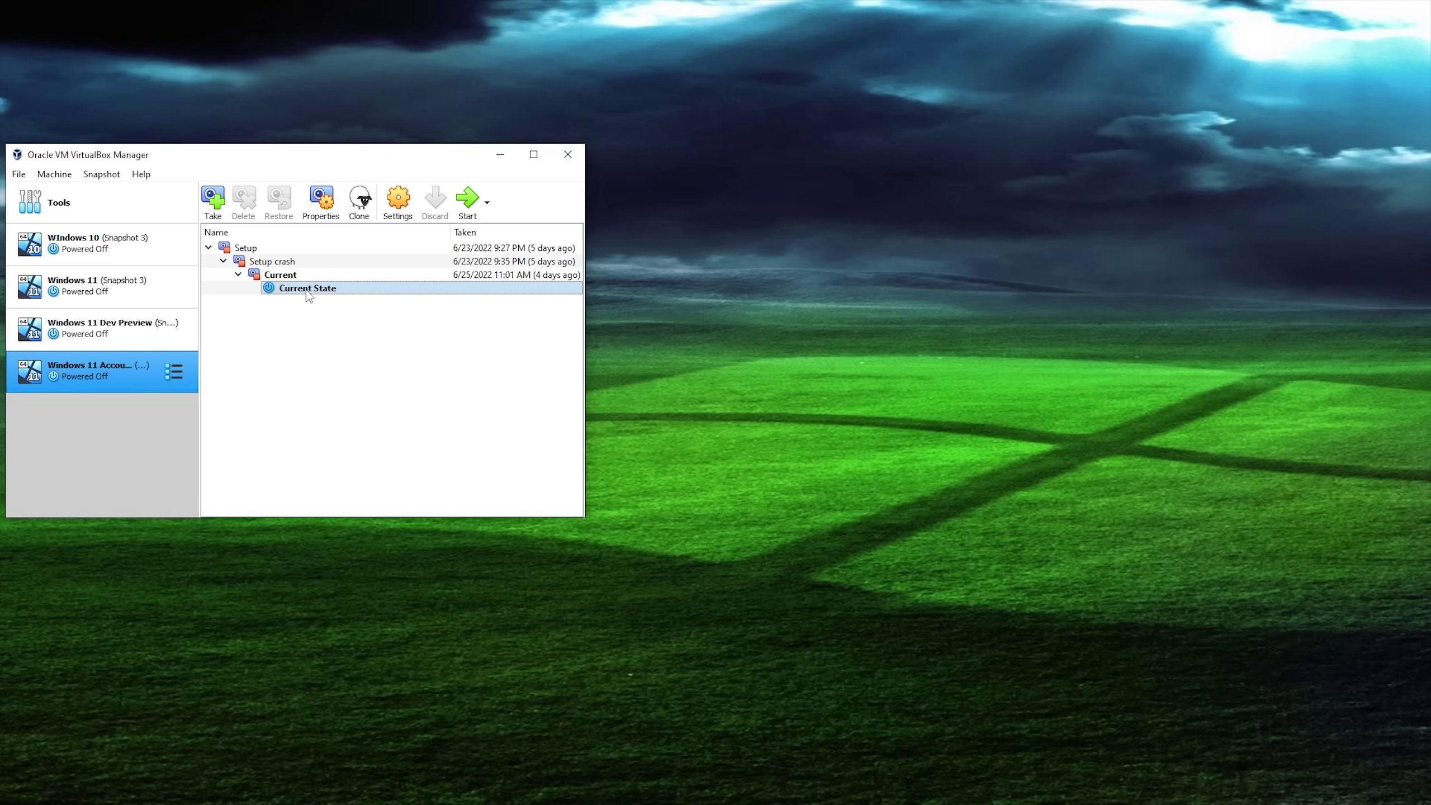
{"action": "left_click", "coordinate": [468, 200]}
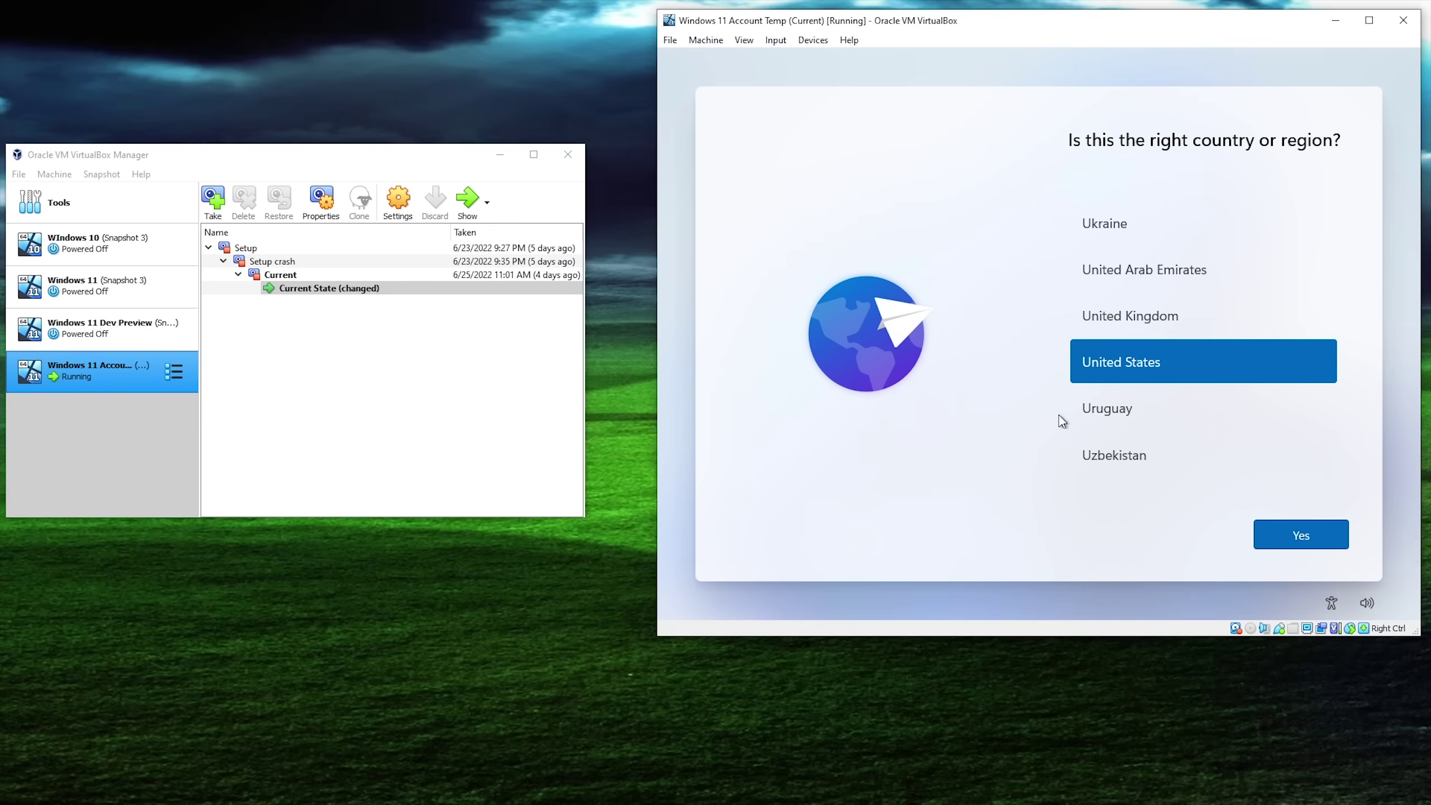
Step: Accept United States and the US keyboard layout, then skip the second layout
{"action": "left_click", "coordinate": [1302, 535]}
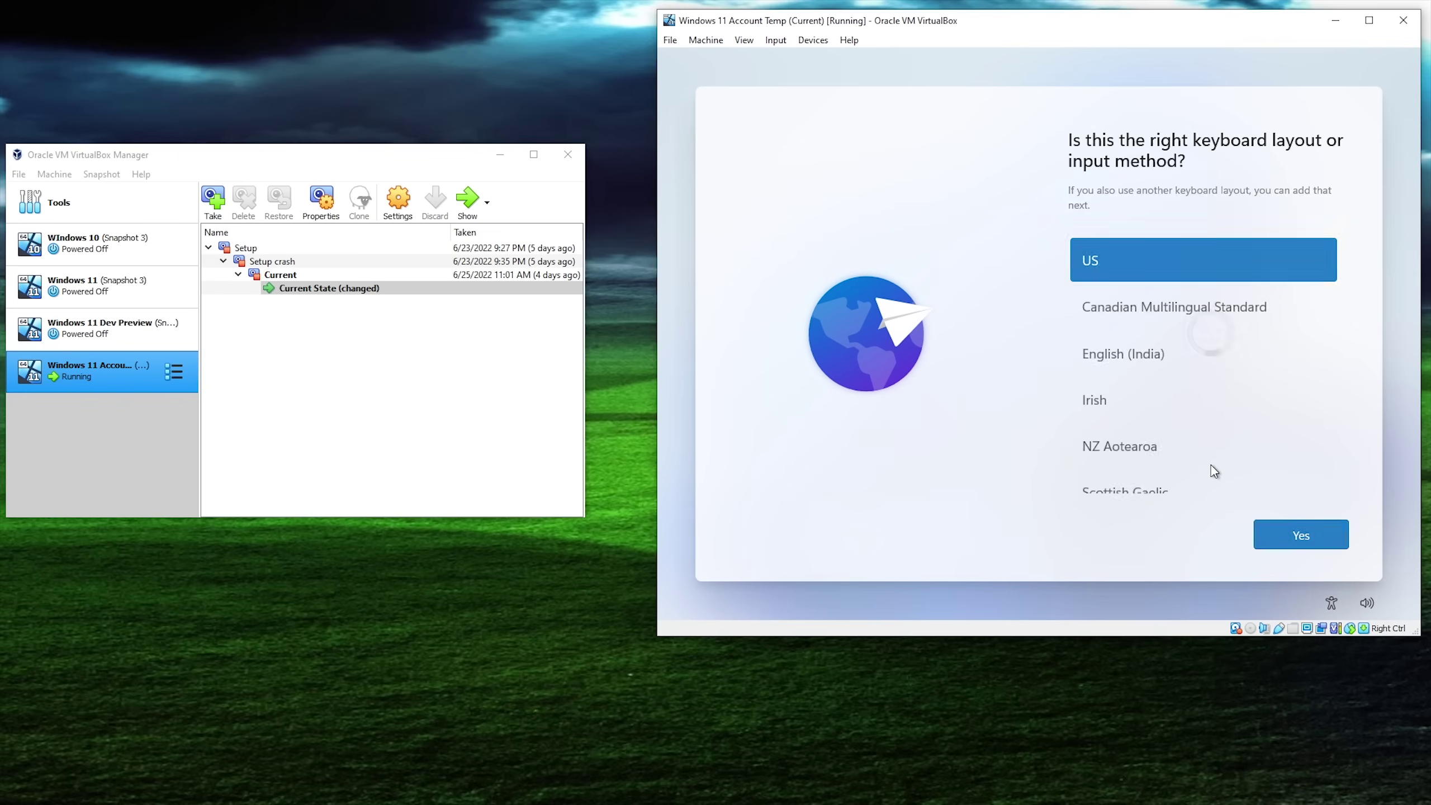
{"action": "left_click", "coordinate": [1301, 538]}
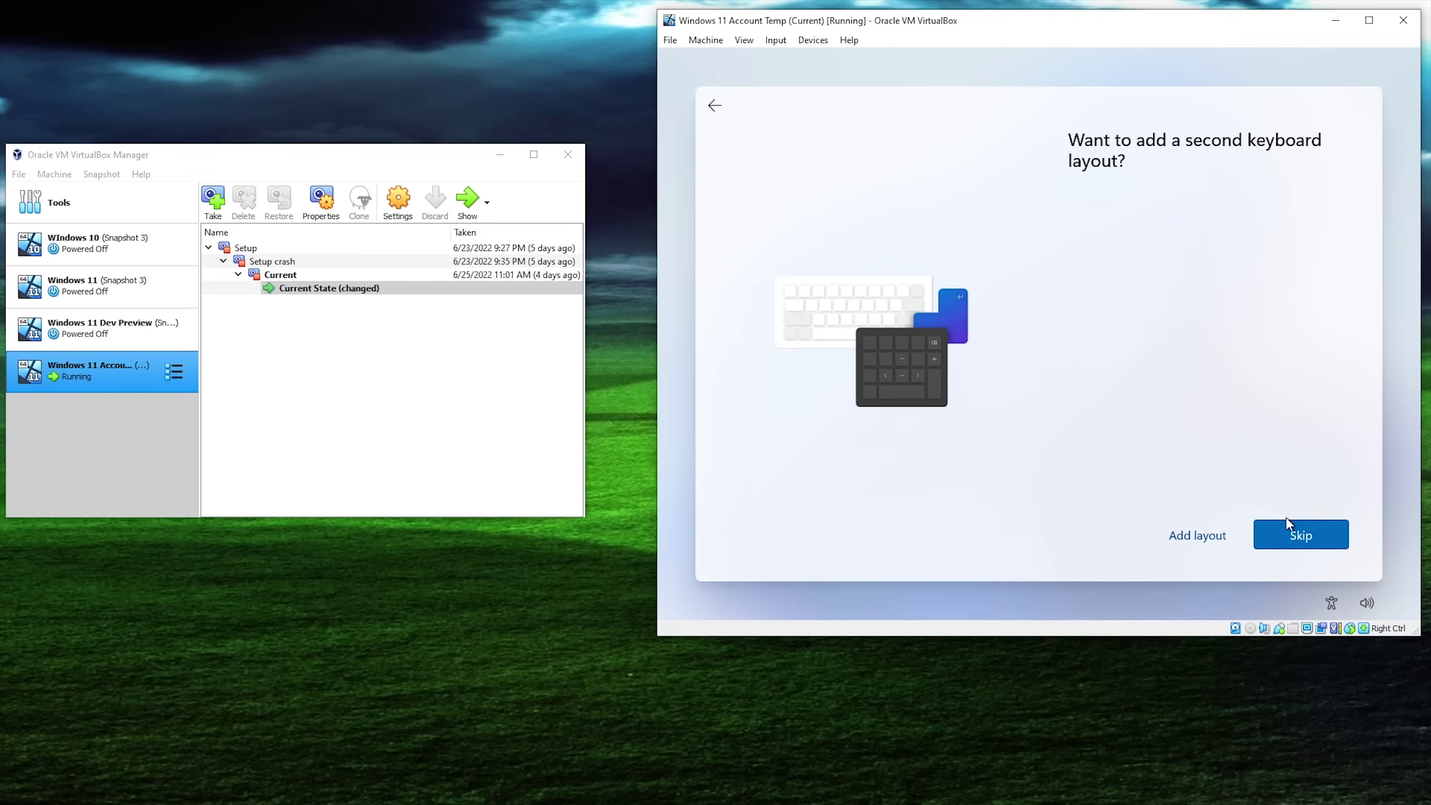
{"action": "left_click", "coordinate": [1302, 538]}
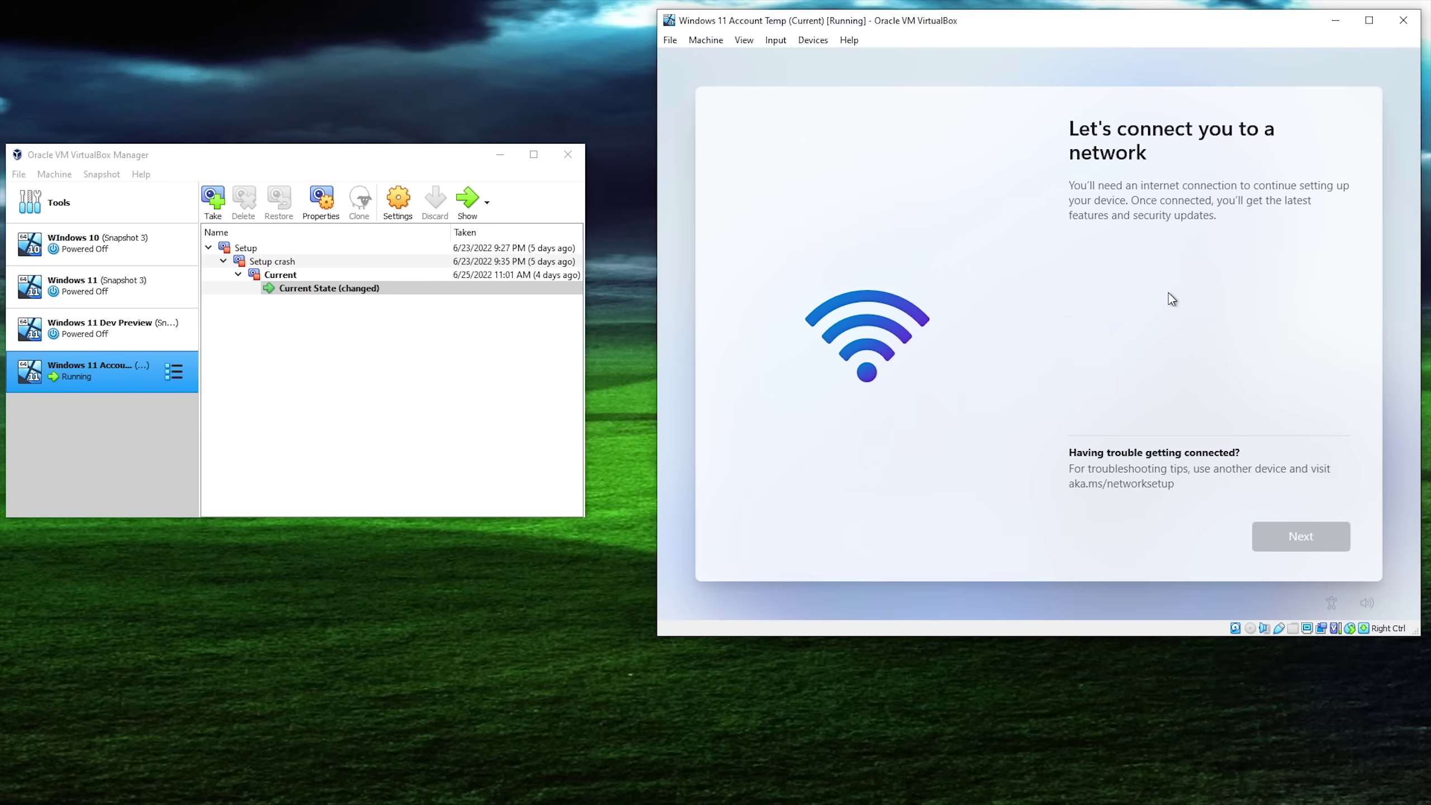
Step: Run oobe\bypassnro from a Shift+F10 command prompt to restart Windows setup
{"action": "key", "text": "shift+F10"}
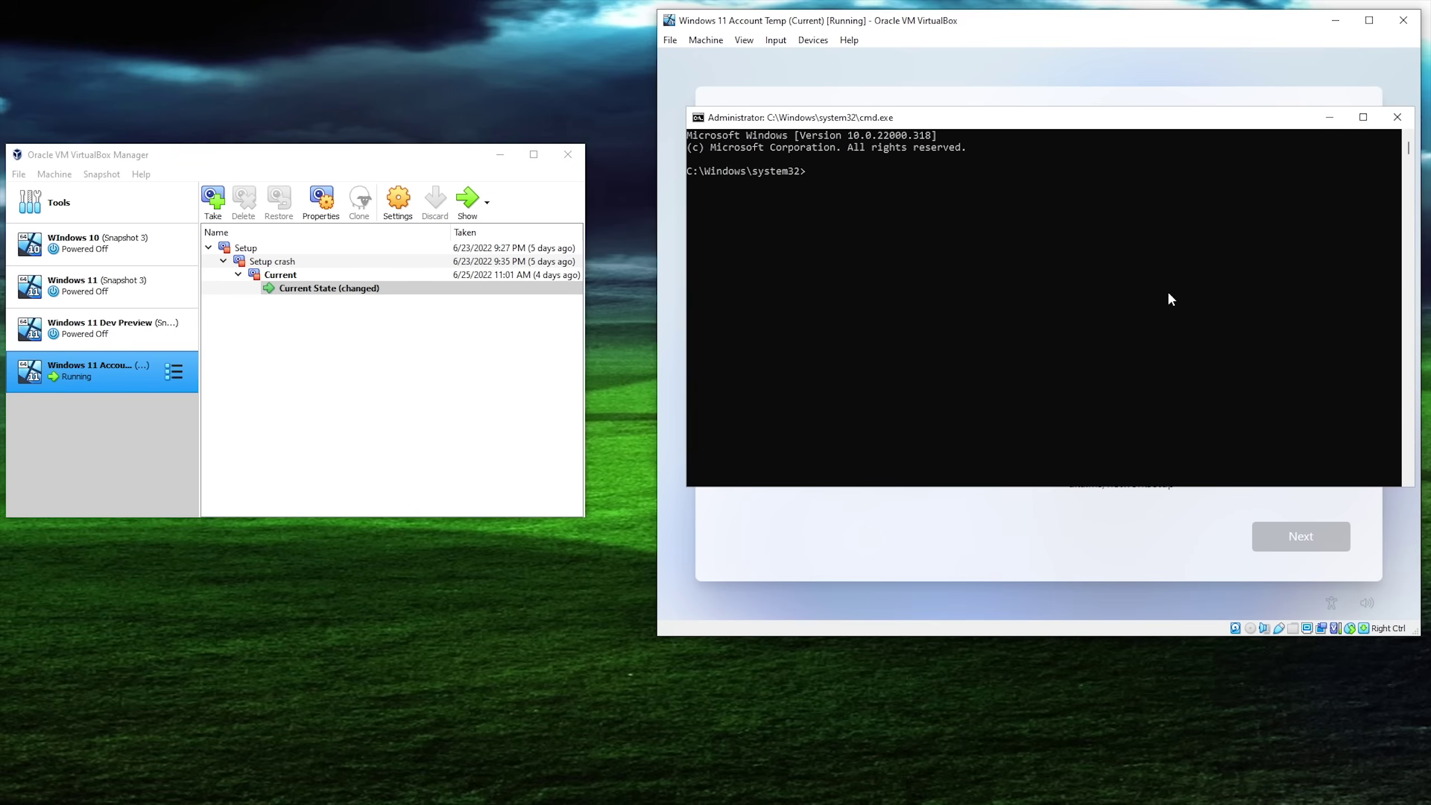
{"action": "type", "text": "oobe\\bypassnro"}
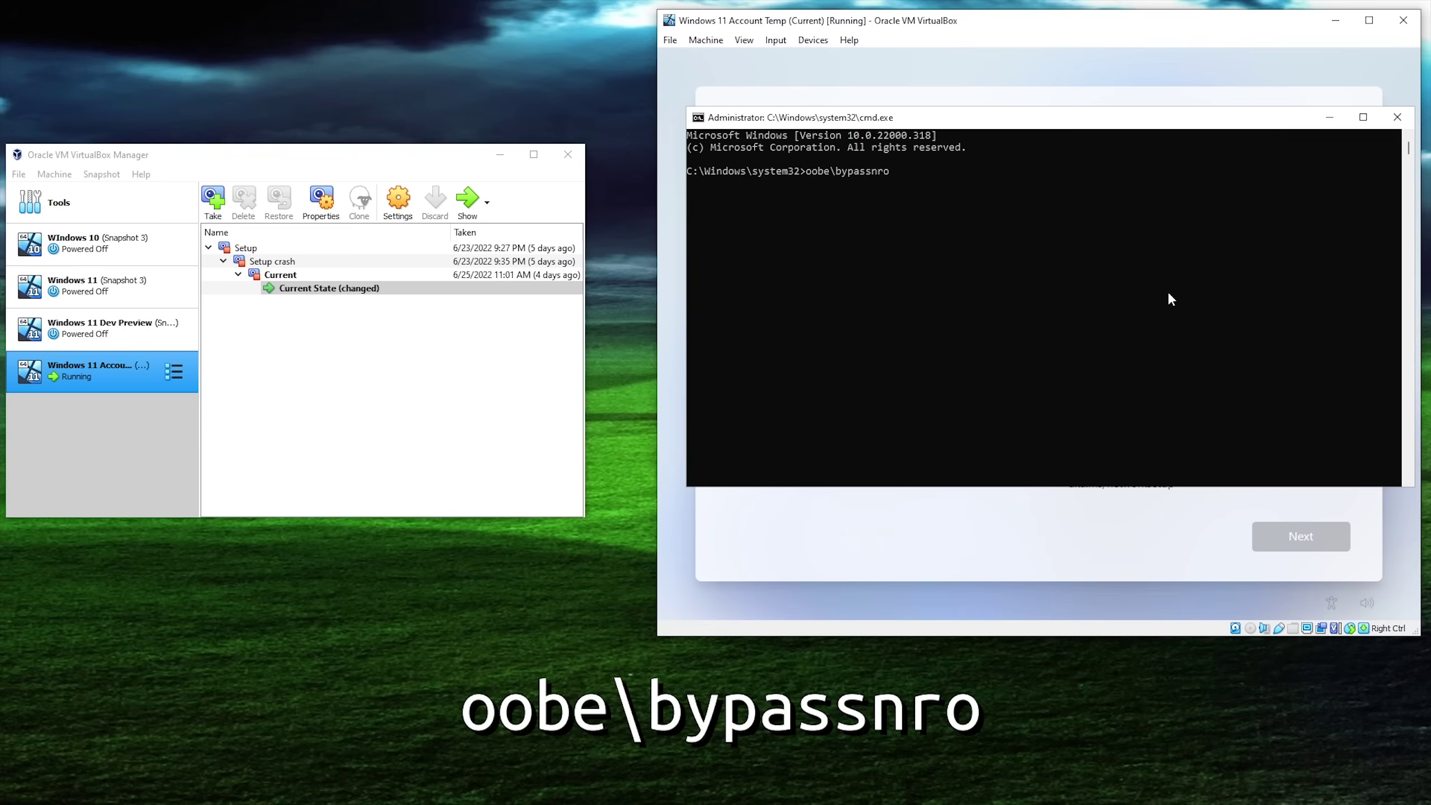
{"action": "key", "text": "Return"}
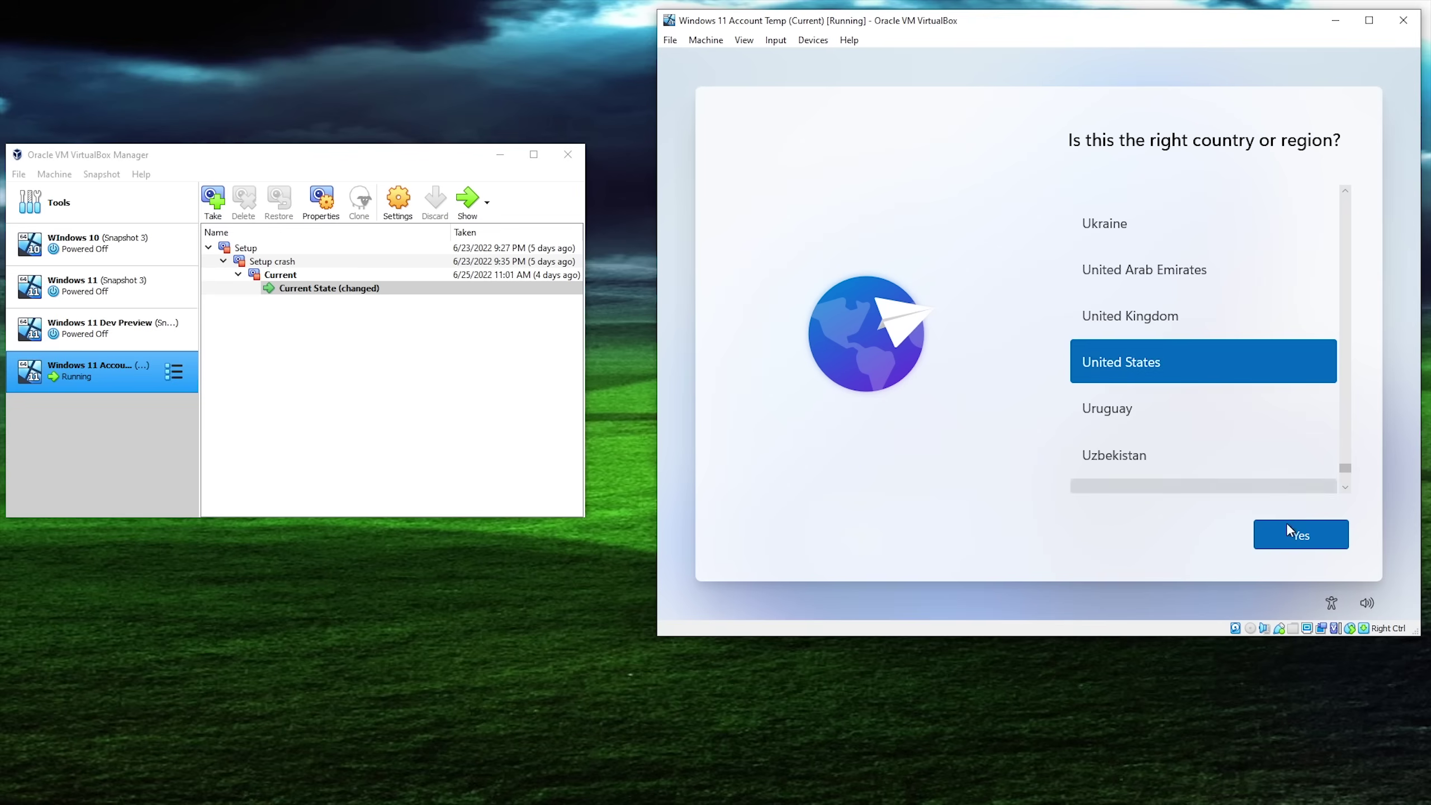
Step: Reconfirm United States and US keyboard, skip the second layout, and continue with limited setup offline
{"action": "left_click", "coordinate": [1301, 535]}
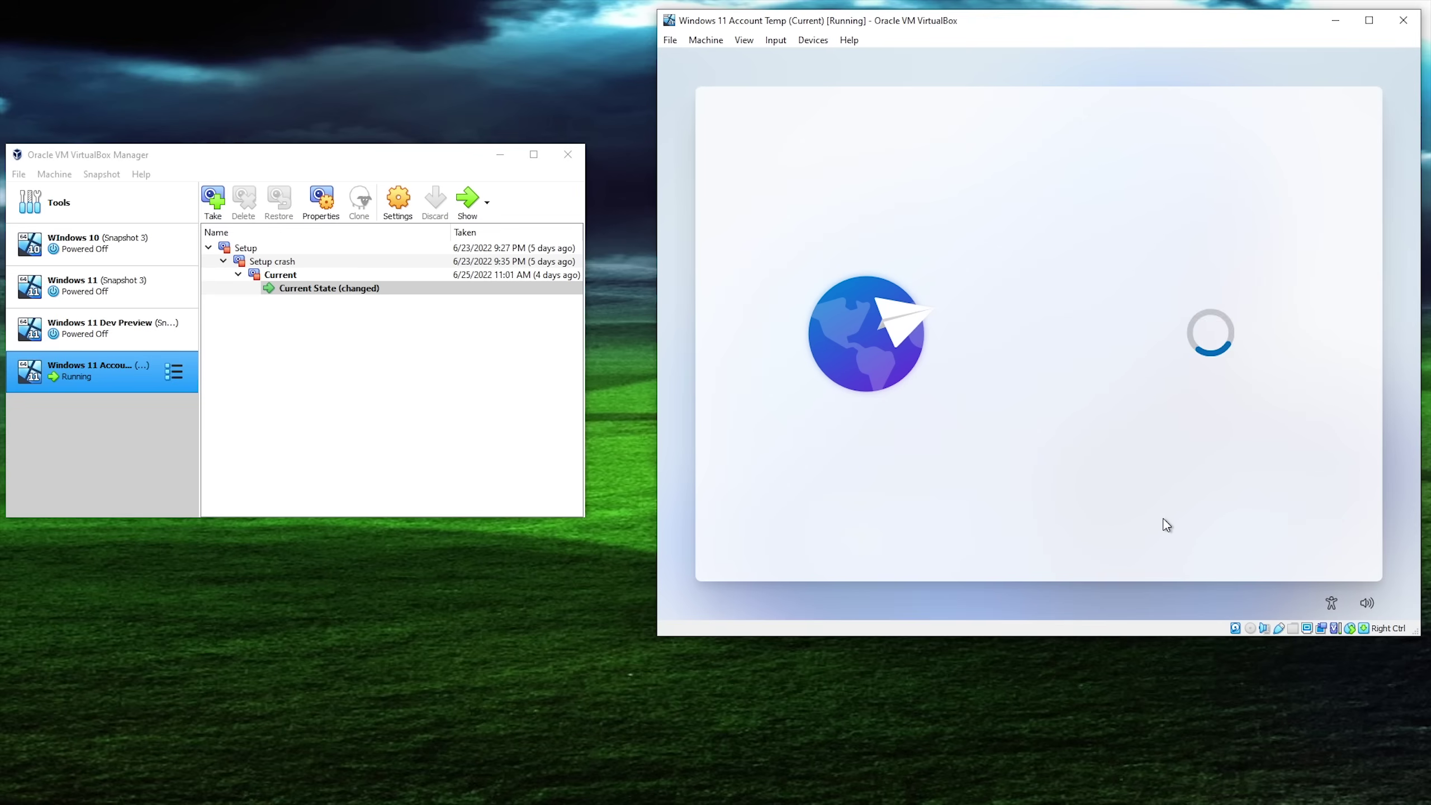
{"action": "left_click", "coordinate": [1299, 535]}
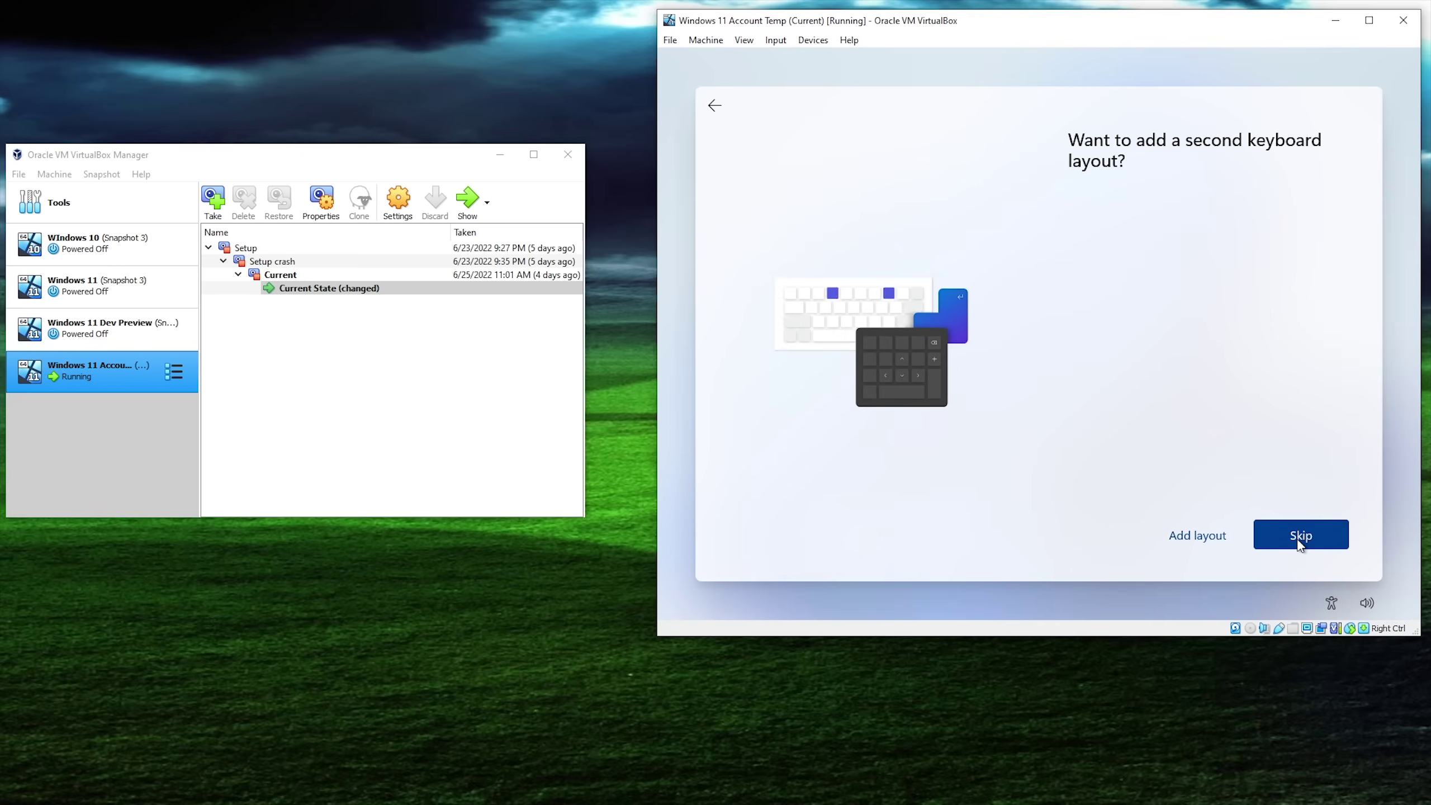
{"action": "left_click", "coordinate": [1299, 535]}
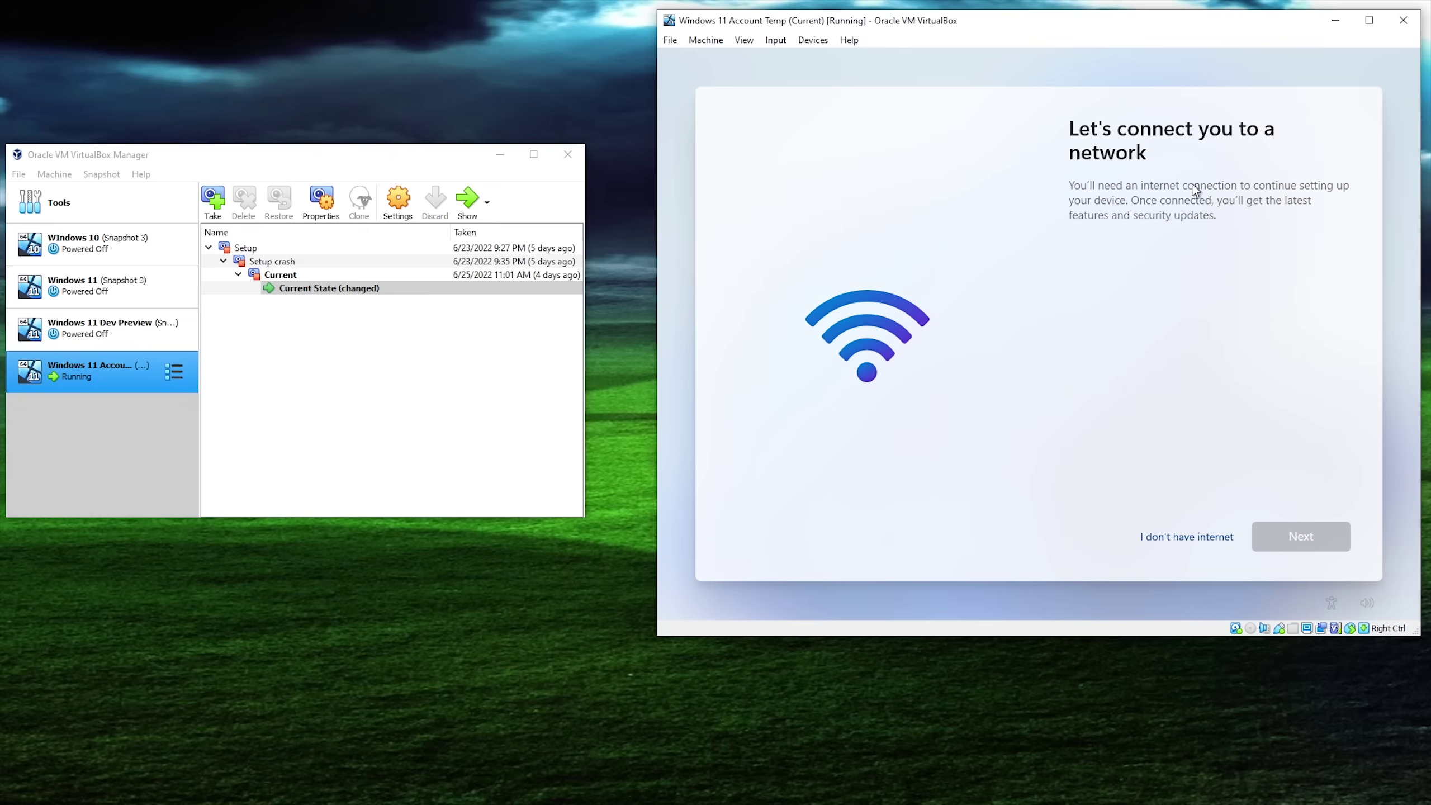
{"action": "left_click", "coordinate": [1173, 549]}
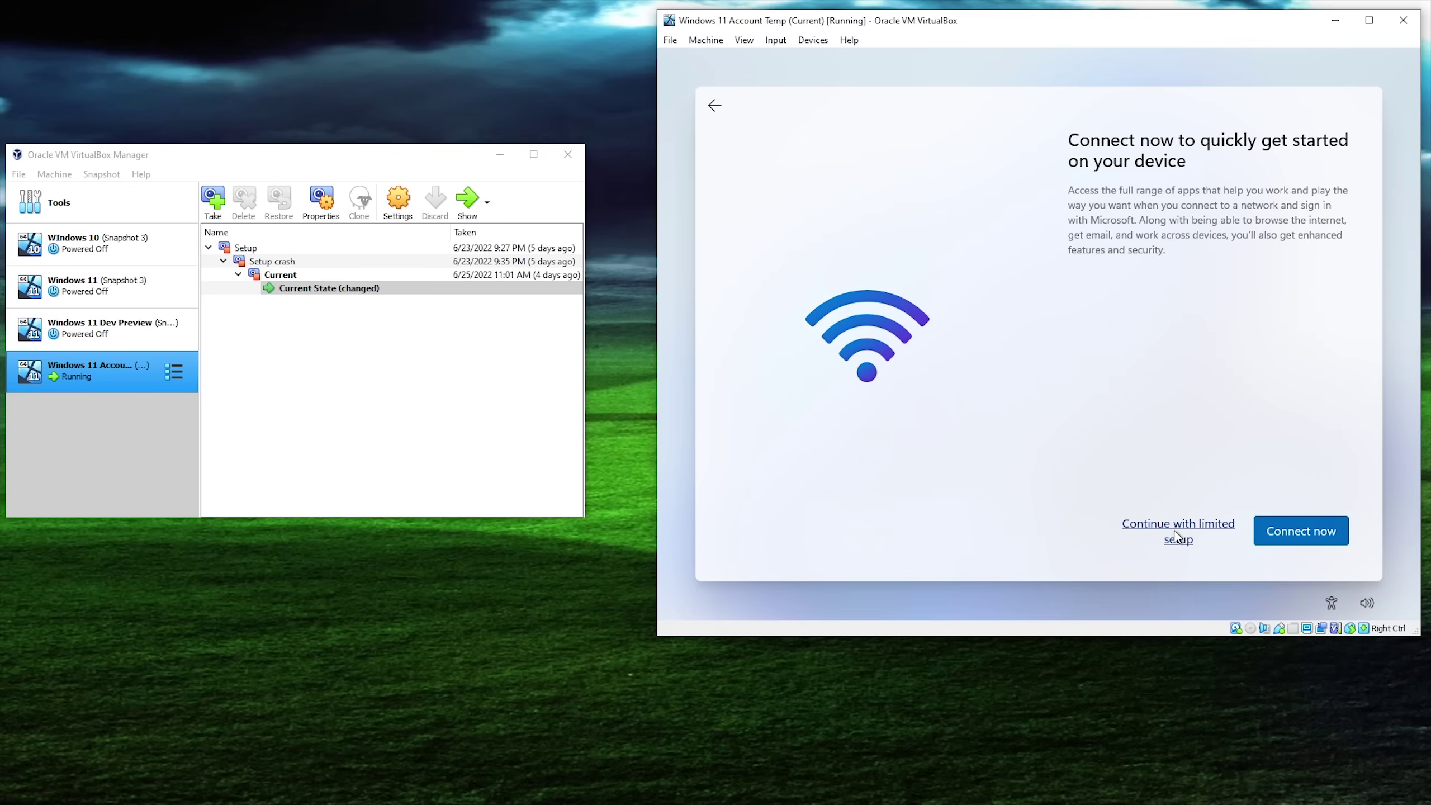
{"action": "left_click", "coordinate": [1177, 529]}
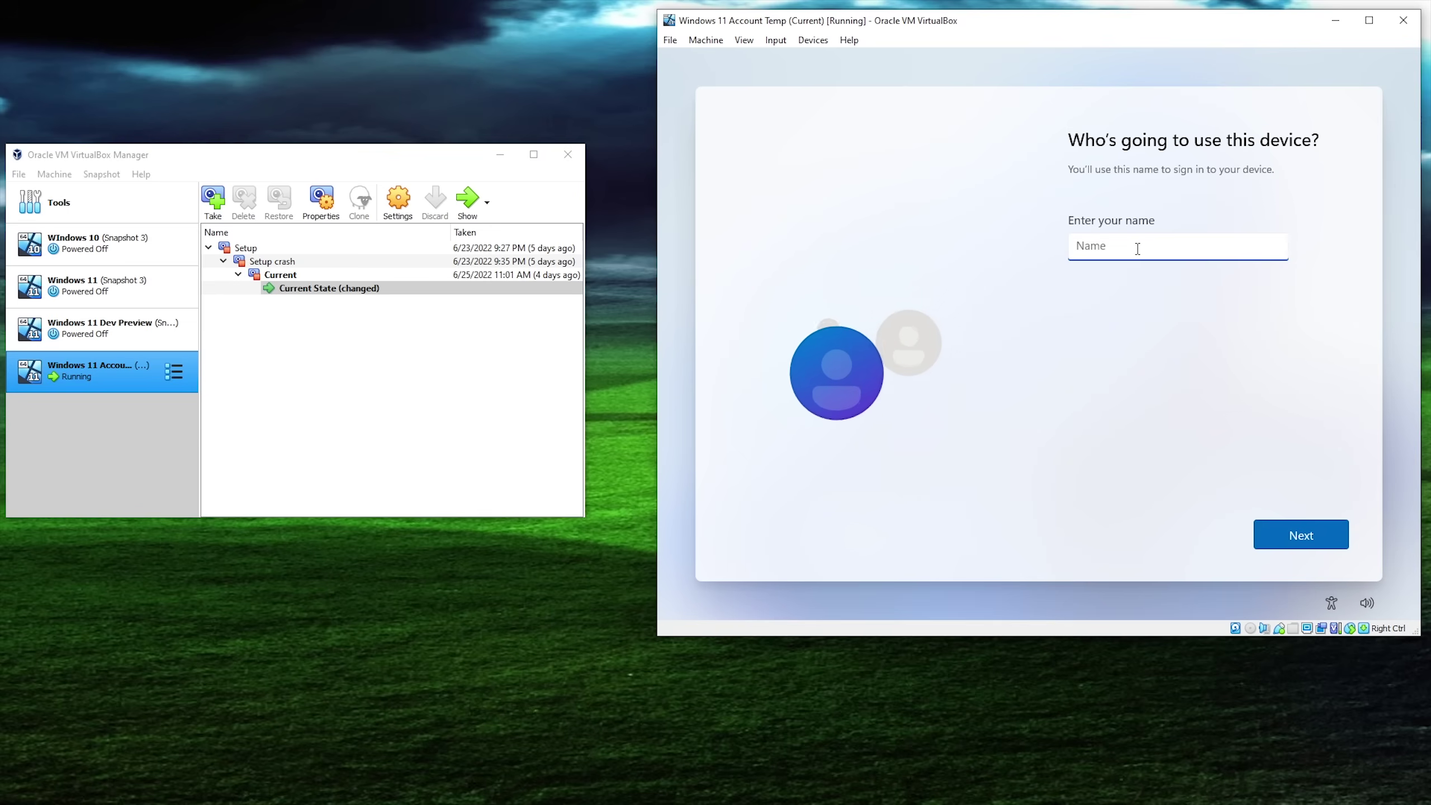
Step: Enter a user name in the Name field and proceed with Next
{"action": "type", "text": "Rich"}
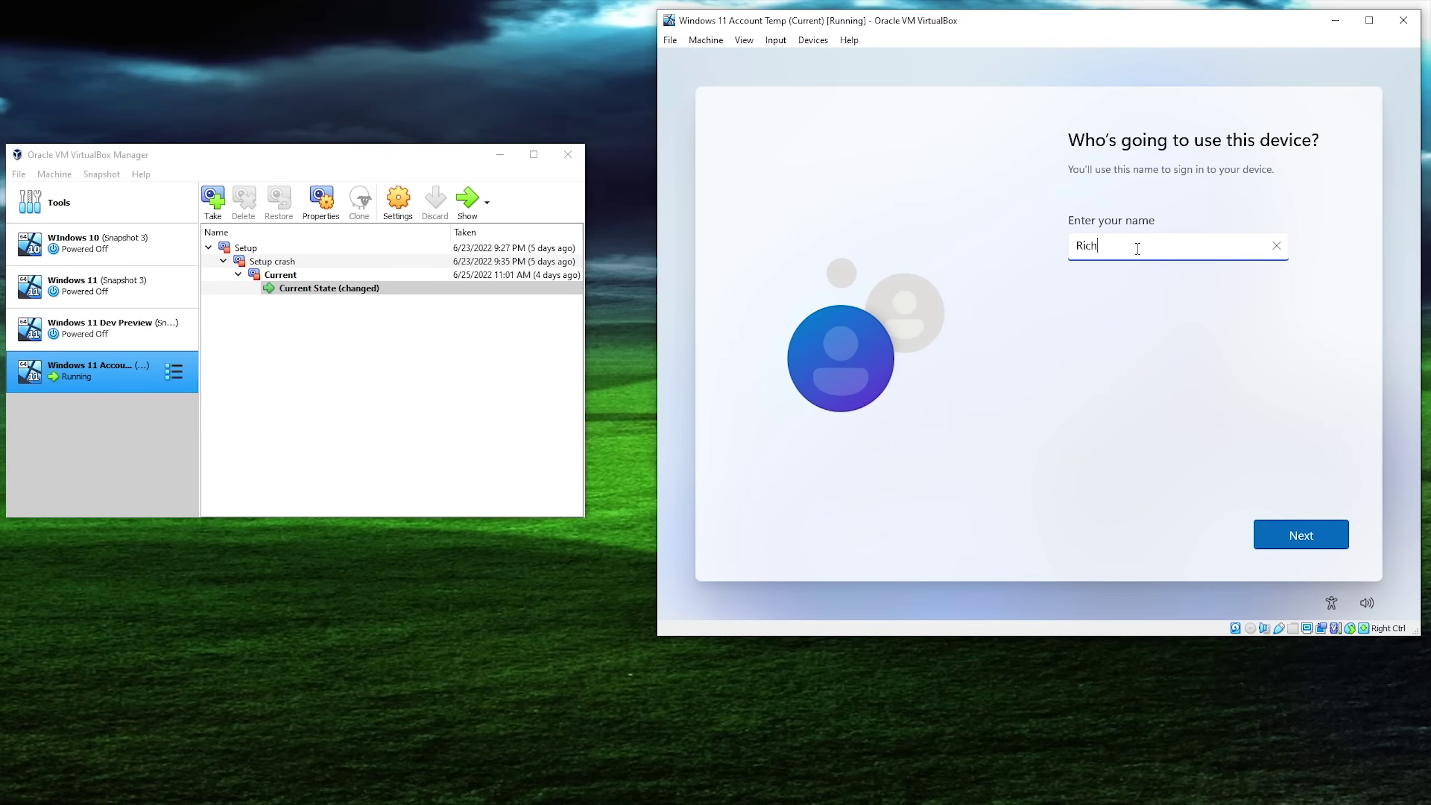
{"action": "left_click", "coordinate": [1292, 527]}
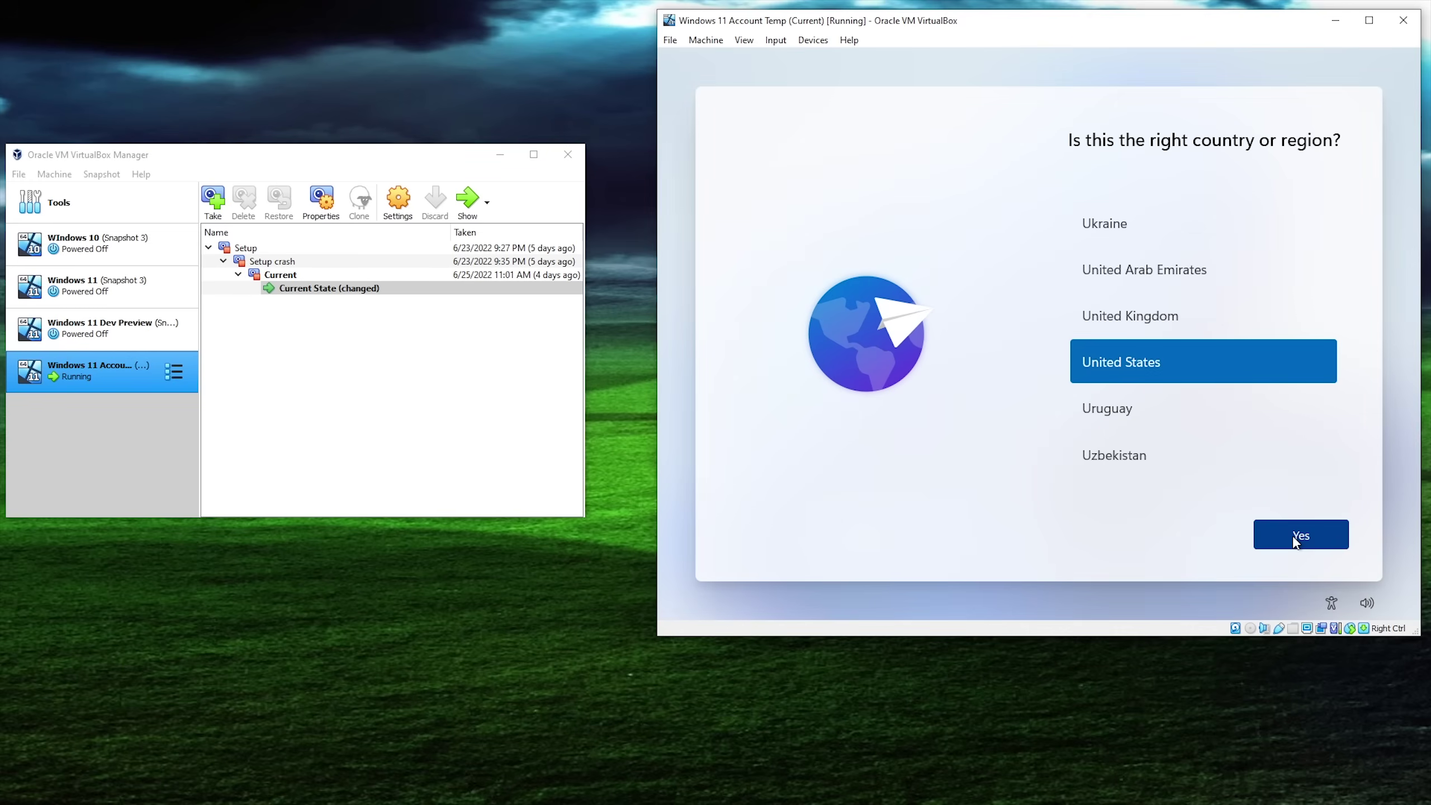
Step: Confirm United States and US keyboard, skip the second layout, then open a Shift+F10 command prompt
{"action": "left_click", "coordinate": [1295, 541]}
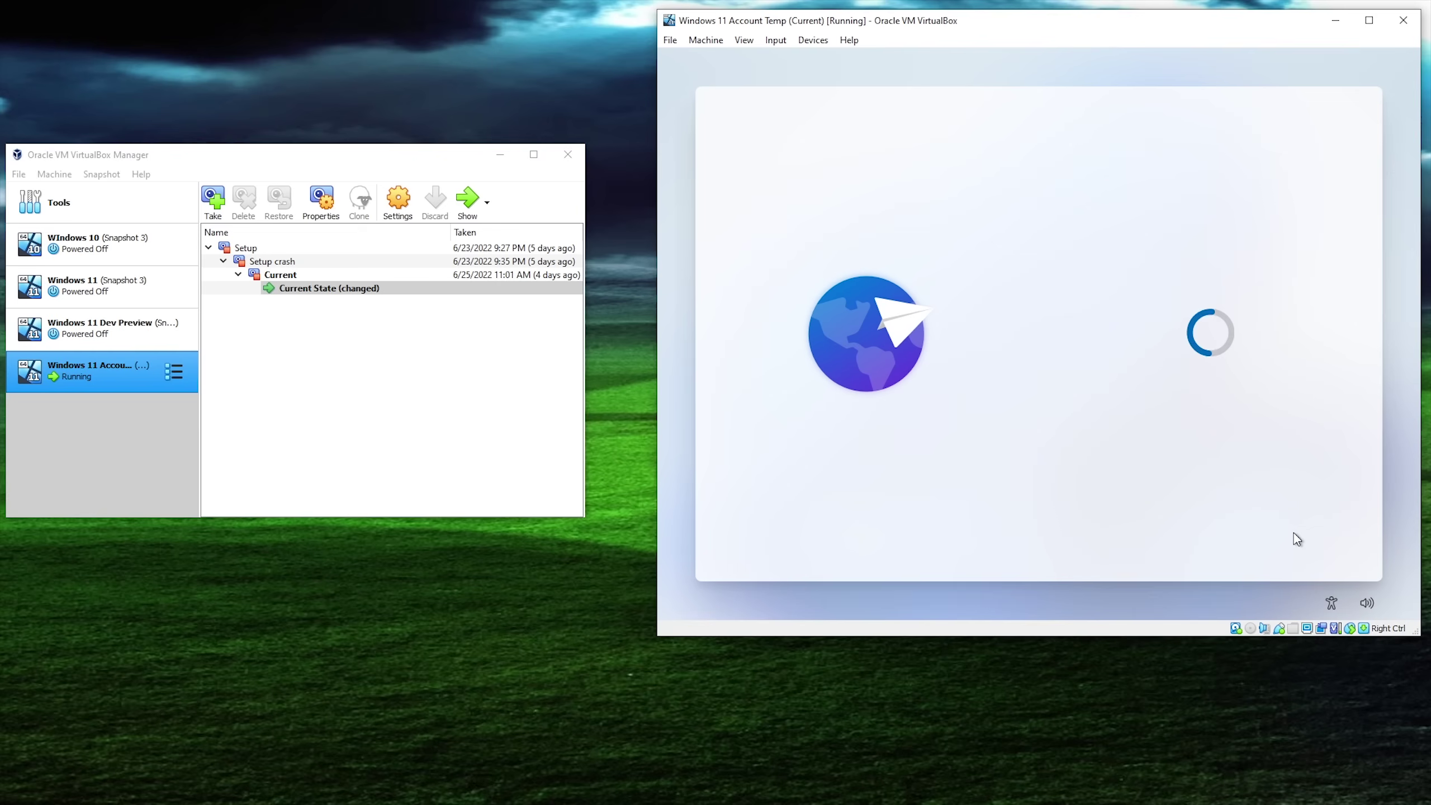
{"action": "left_click", "coordinate": [1300, 544]}
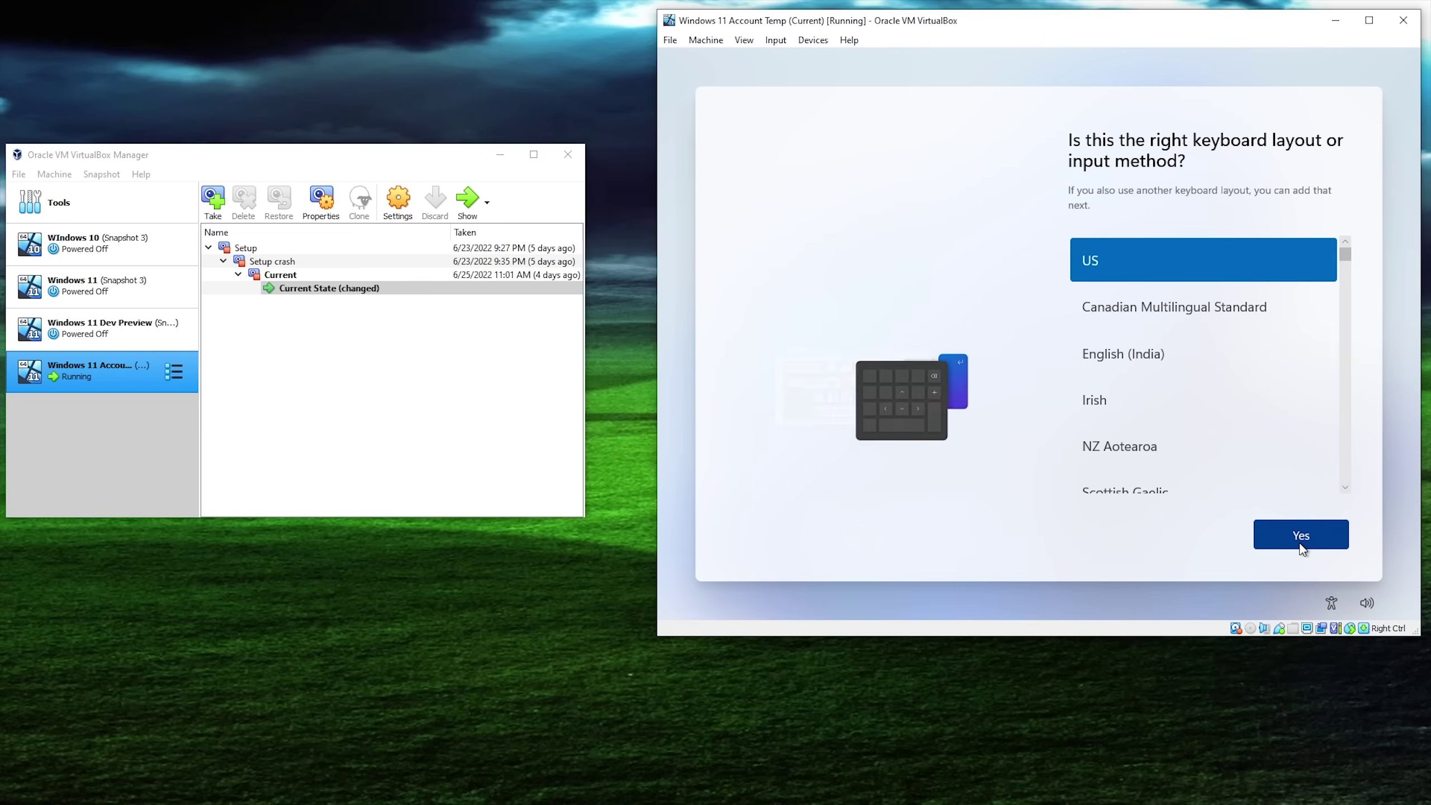
{"action": "left_click", "coordinate": [1297, 539]}
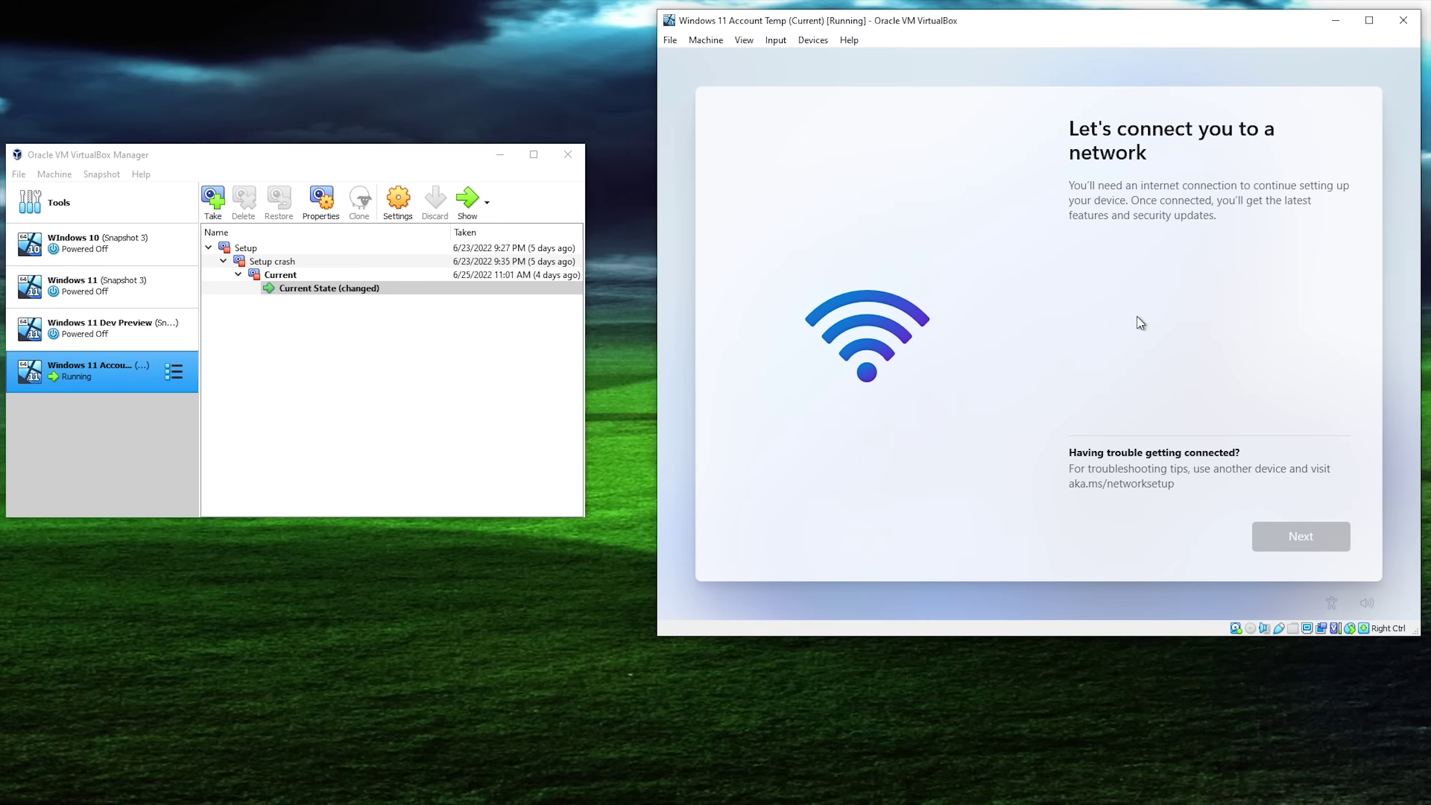
{"action": "key", "text": "shift+F10"}
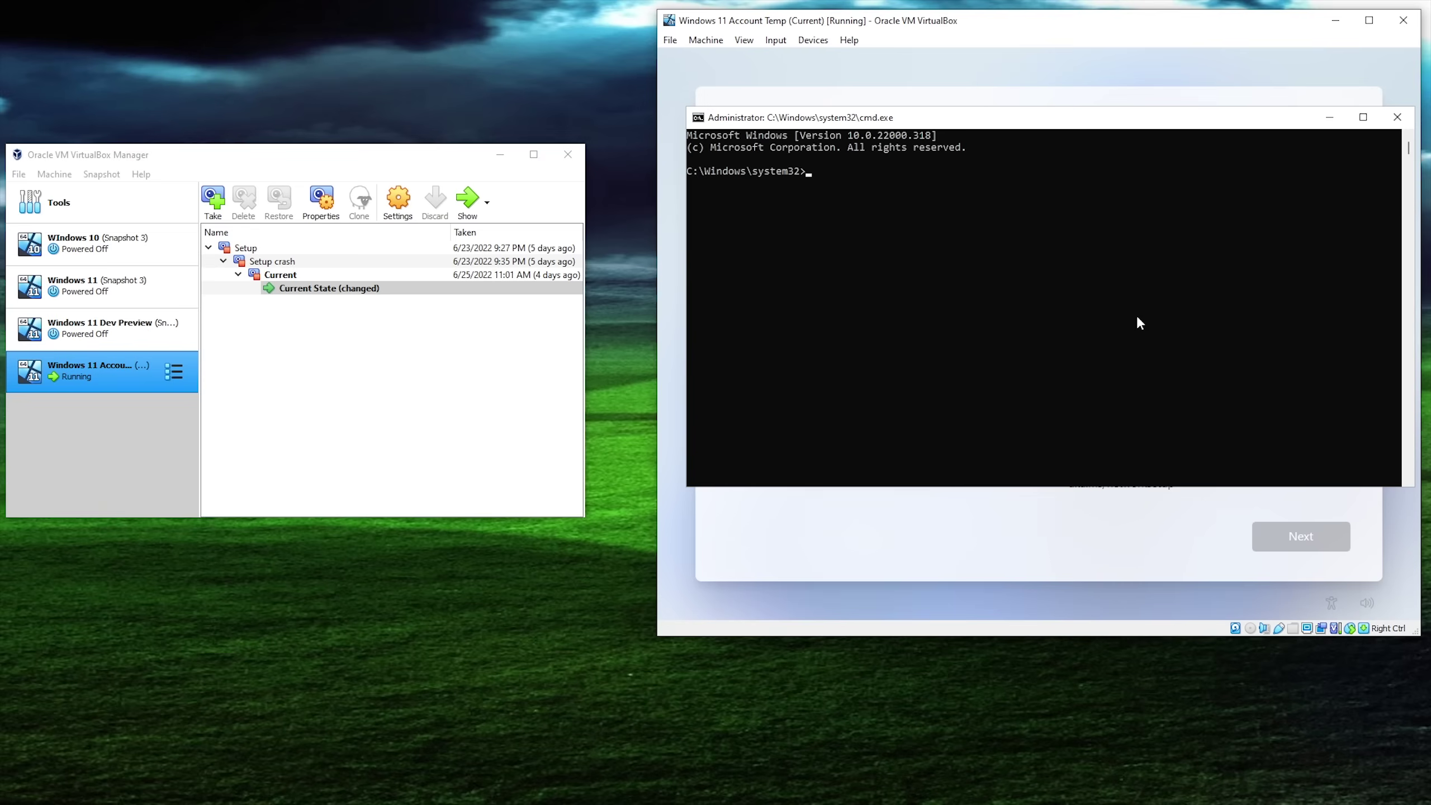
Step: Launch Task Manager with taskmgr, end the Network Connection Flow process, and close Task Manager
{"action": "type", "text": "taskmgr"}
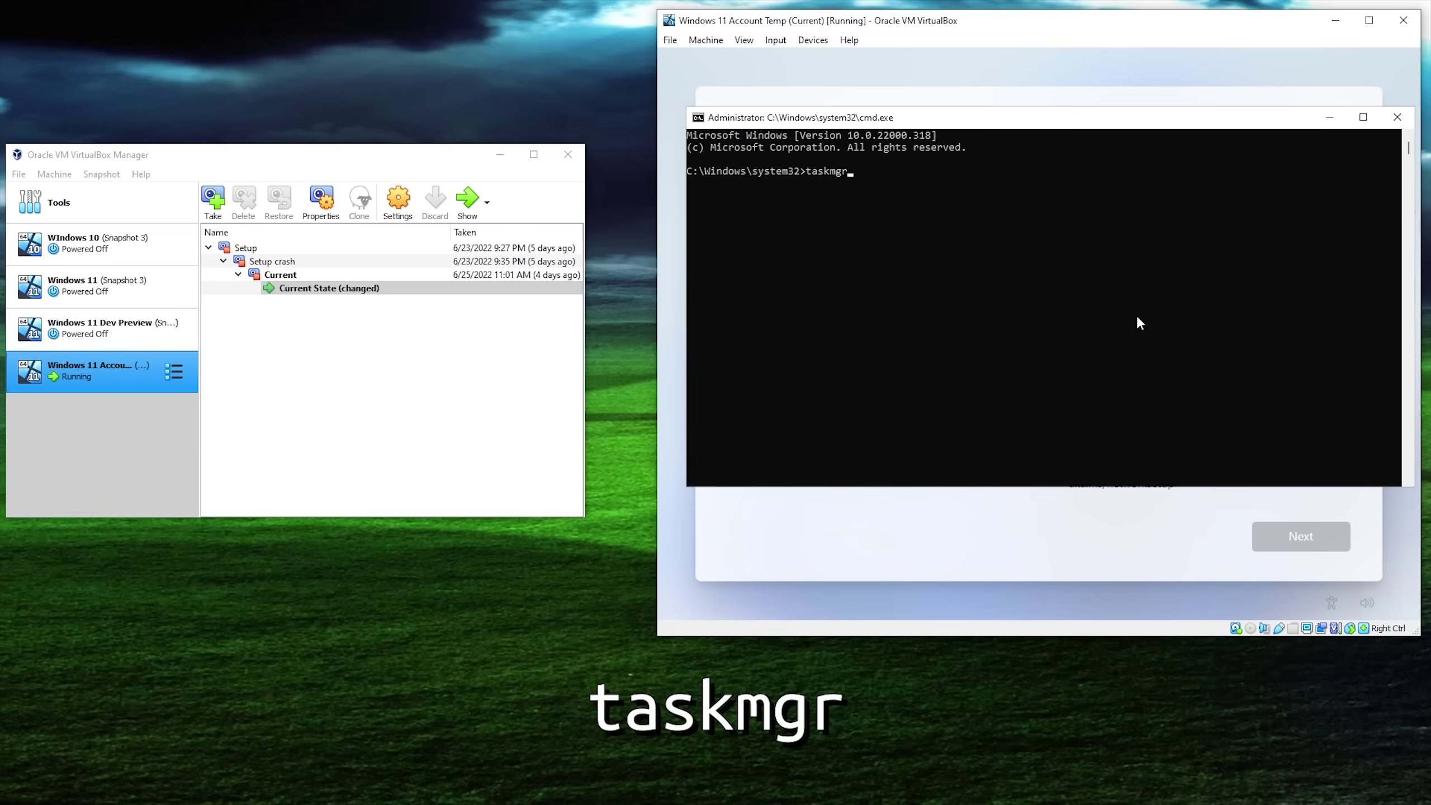
{"action": "key", "text": "Return"}
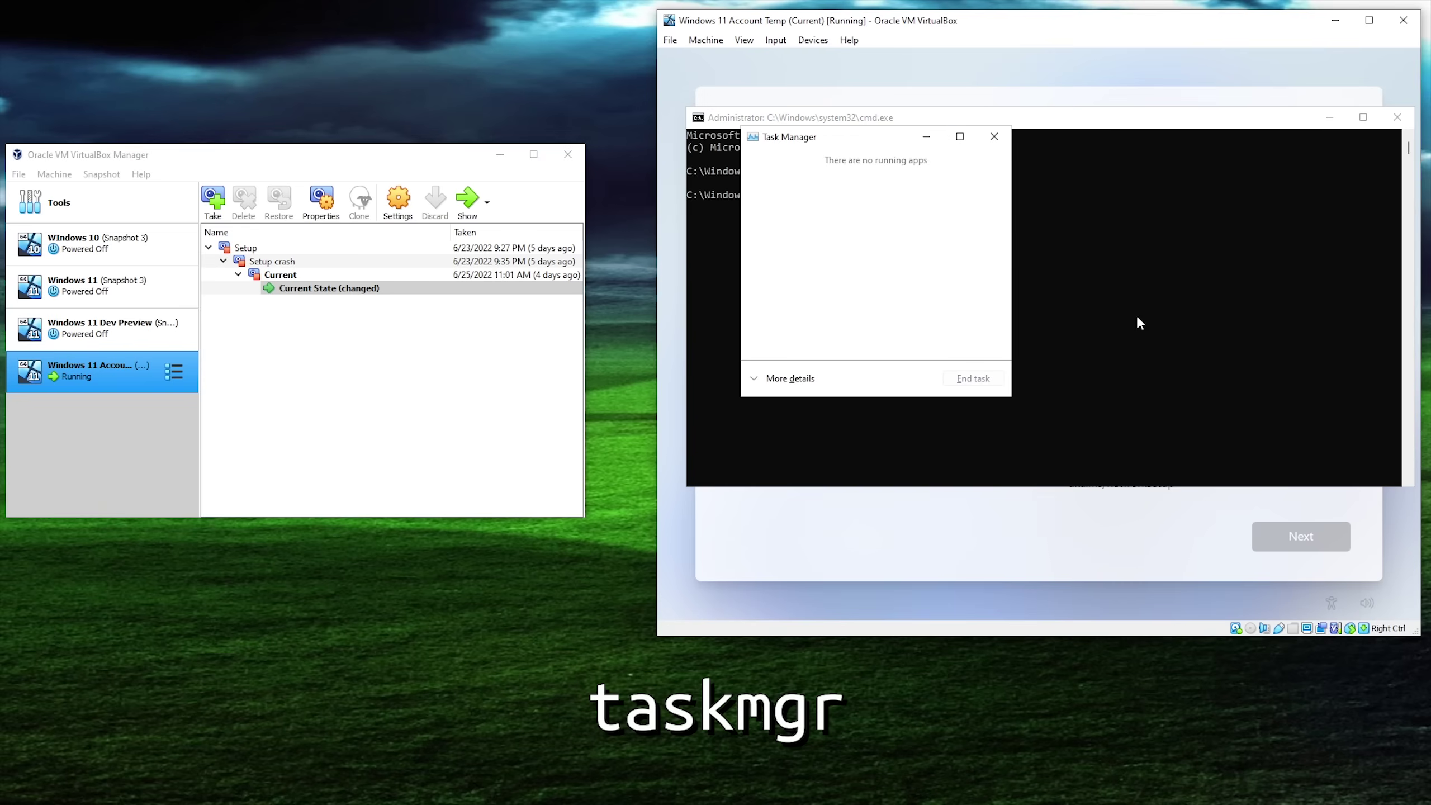
{"action": "left_click", "coordinate": [756, 379]}
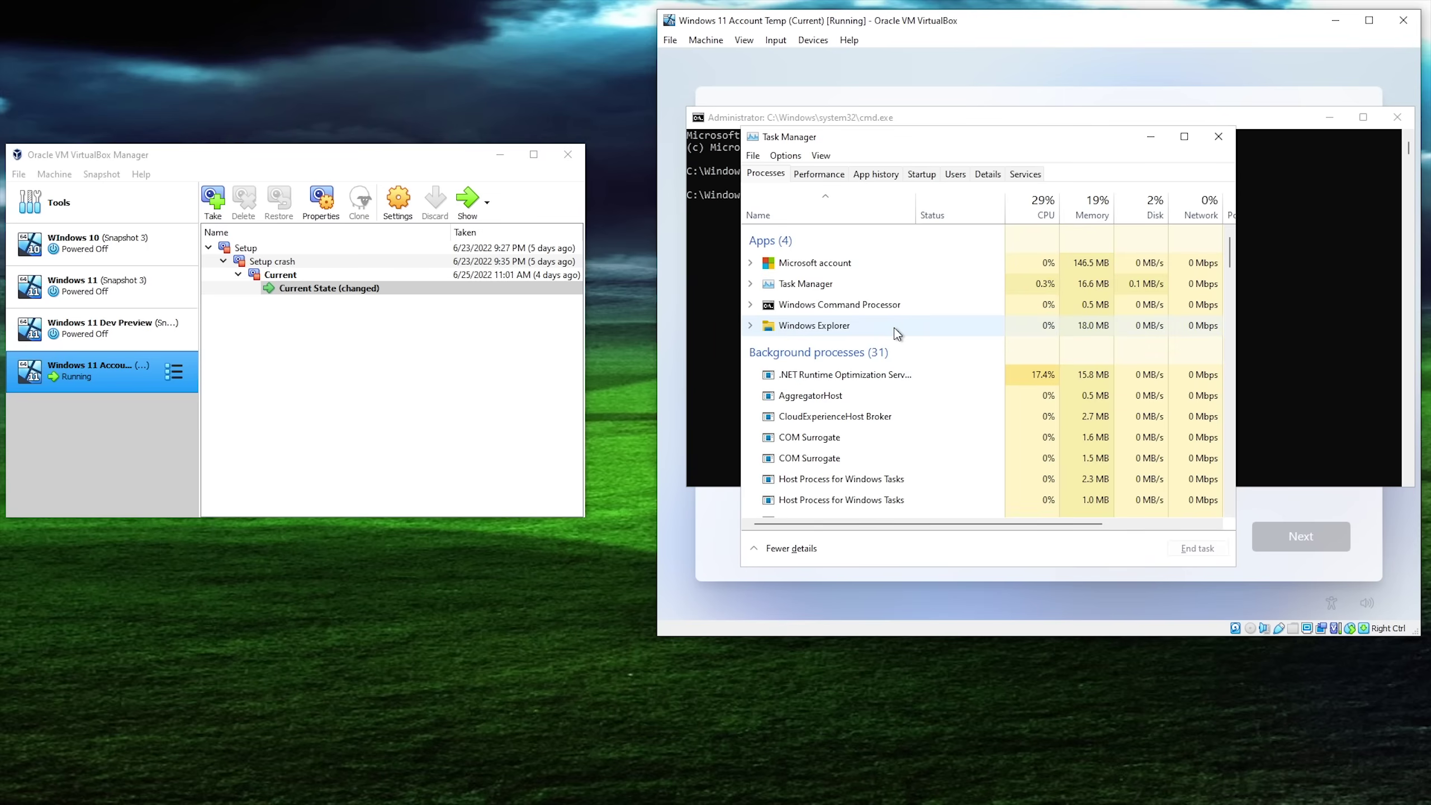
{"action": "scroll", "coordinate": [895, 326], "scroll_direction": "down", "scroll_amount": 3}
{"action": "scroll", "coordinate": [896, 331], "scroll_direction": "down", "scroll_amount": 2}
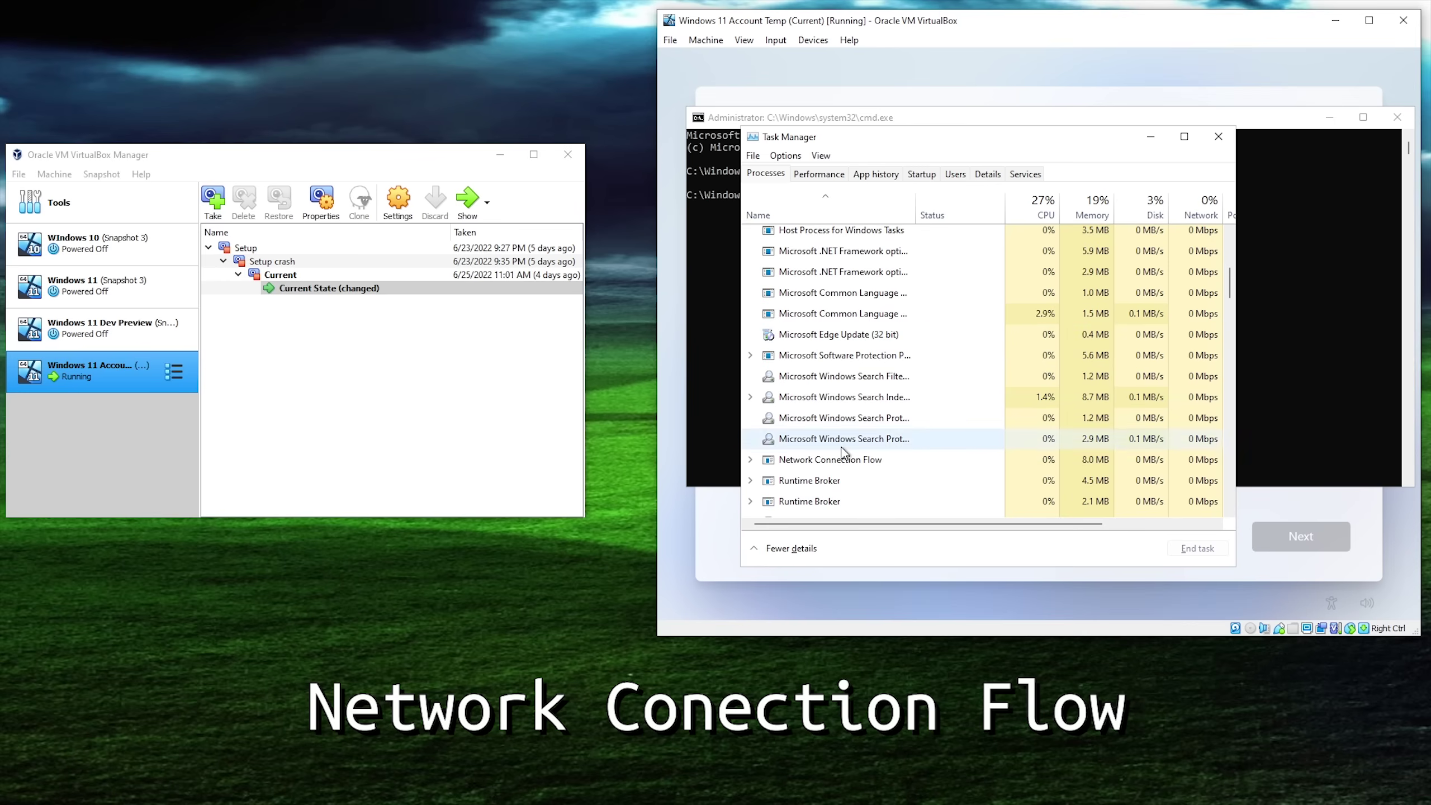
{"action": "left_click", "coordinate": [850, 461]}
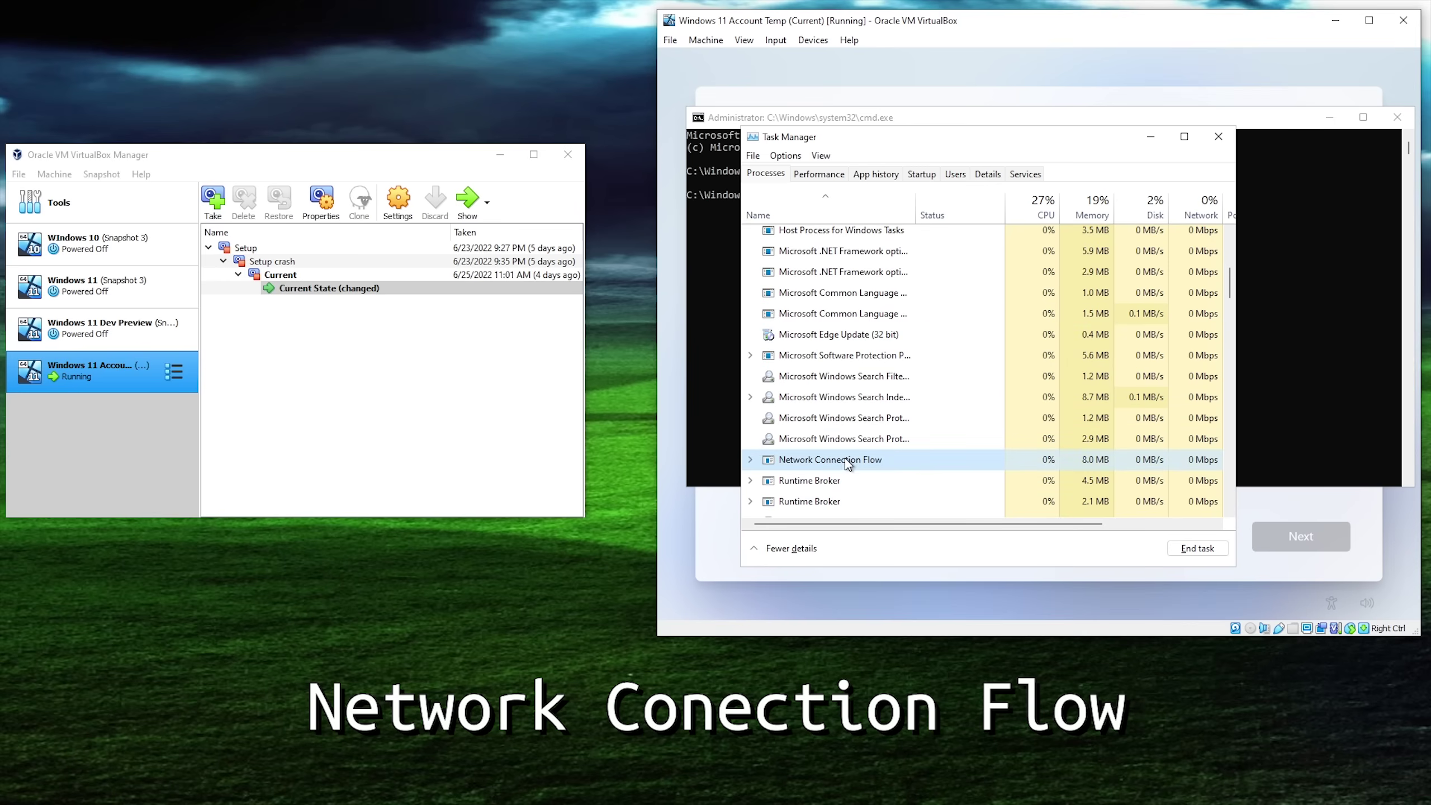
{"action": "left_click", "coordinate": [1197, 549]}
{"action": "left_click", "coordinate": [1218, 136]}
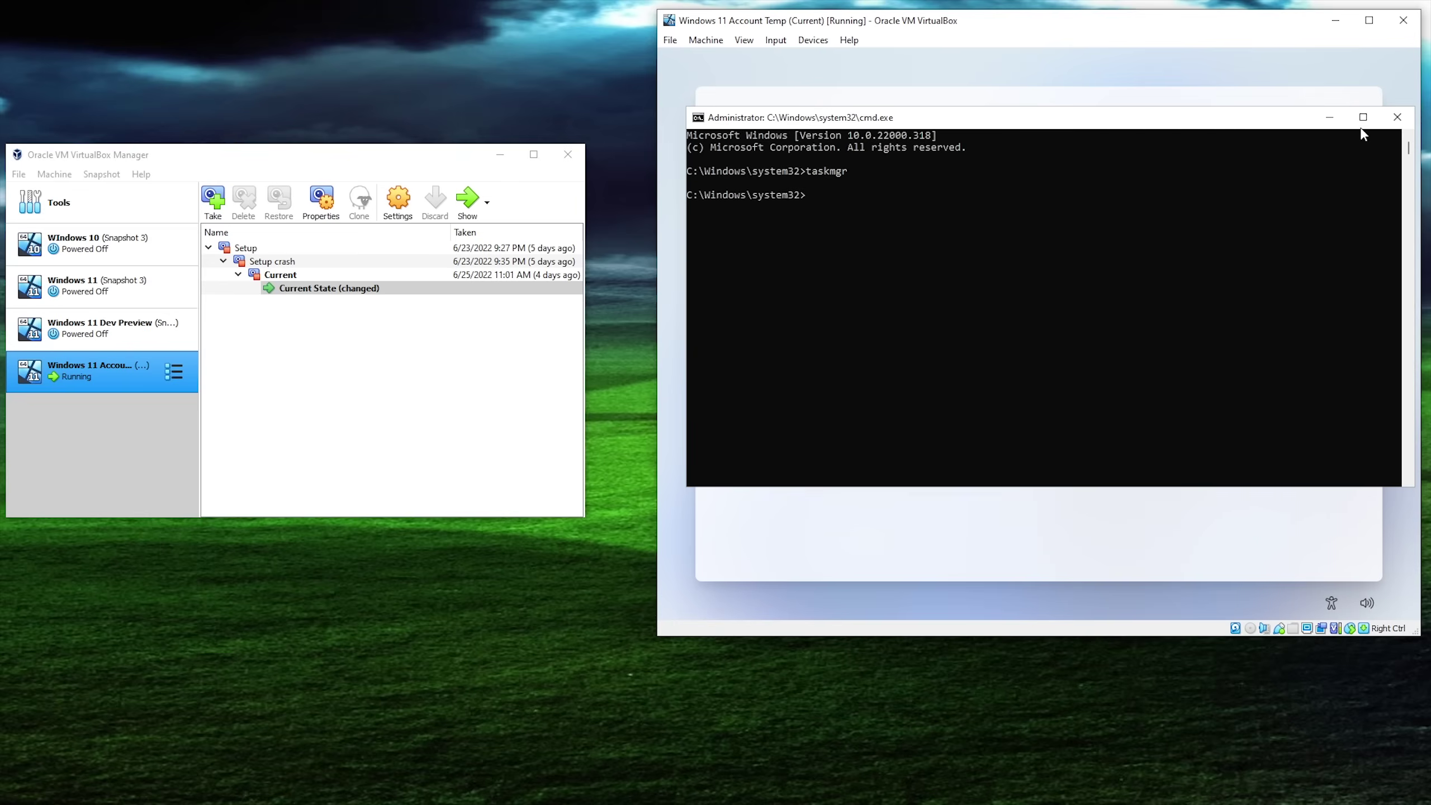
Step: Close the command prompt window to return to Windows setup
{"action": "left_click", "coordinate": [1397, 117]}
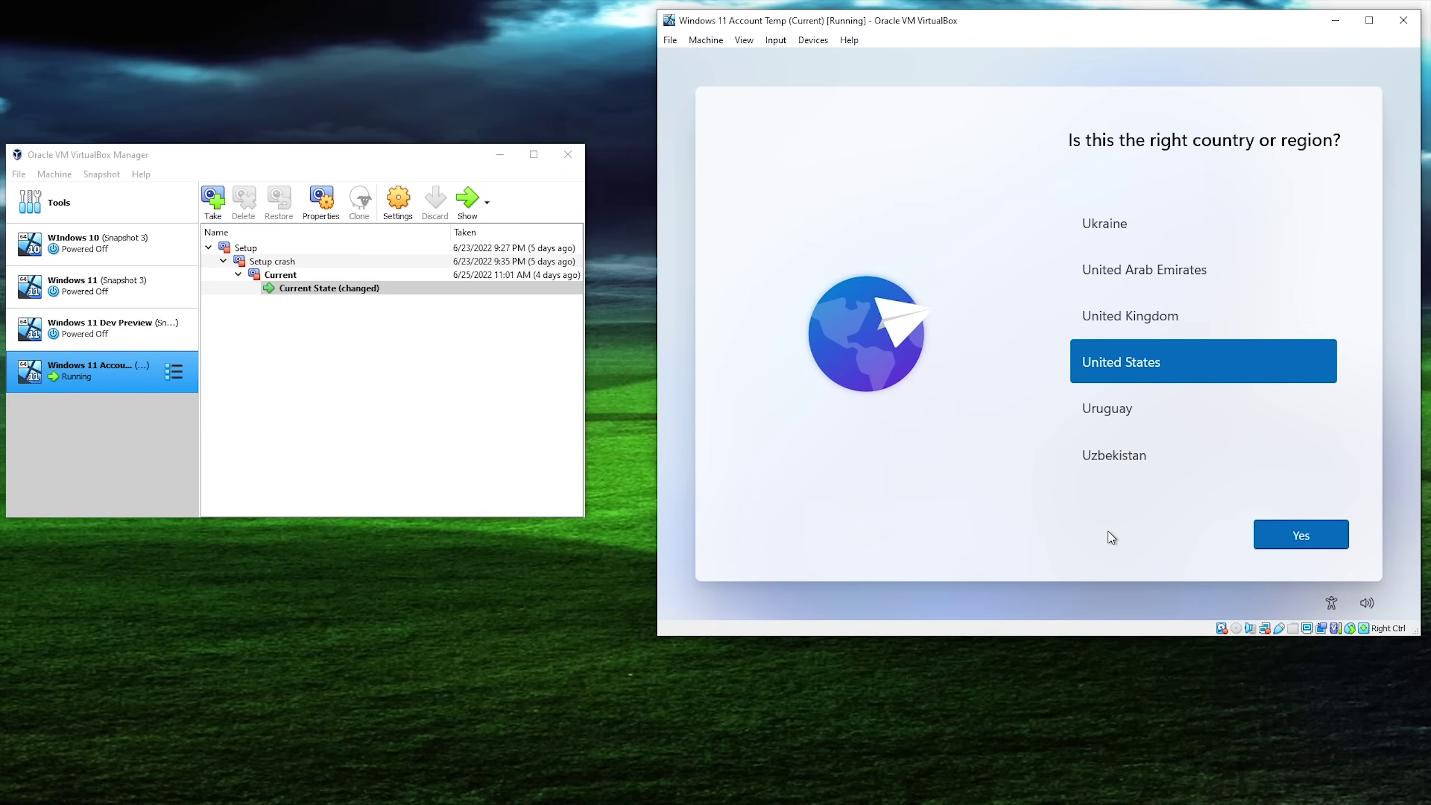
Step: Confirm United States and the US keyboard, then skip the second layout and the device name
{"action": "left_click", "coordinate": [1308, 526]}
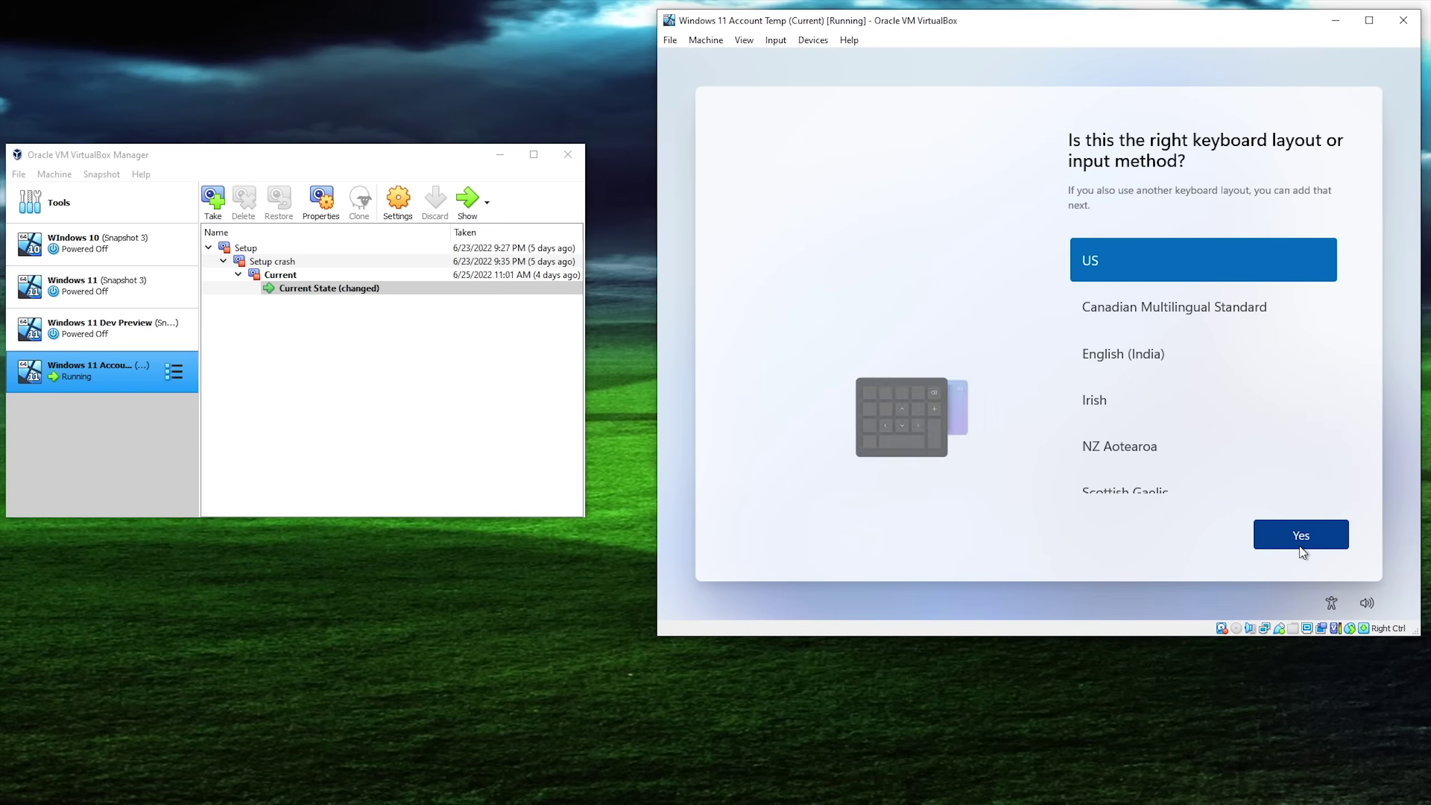
{"action": "left_click", "coordinate": [1301, 535]}
{"action": "left_click", "coordinate": [1298, 527]}
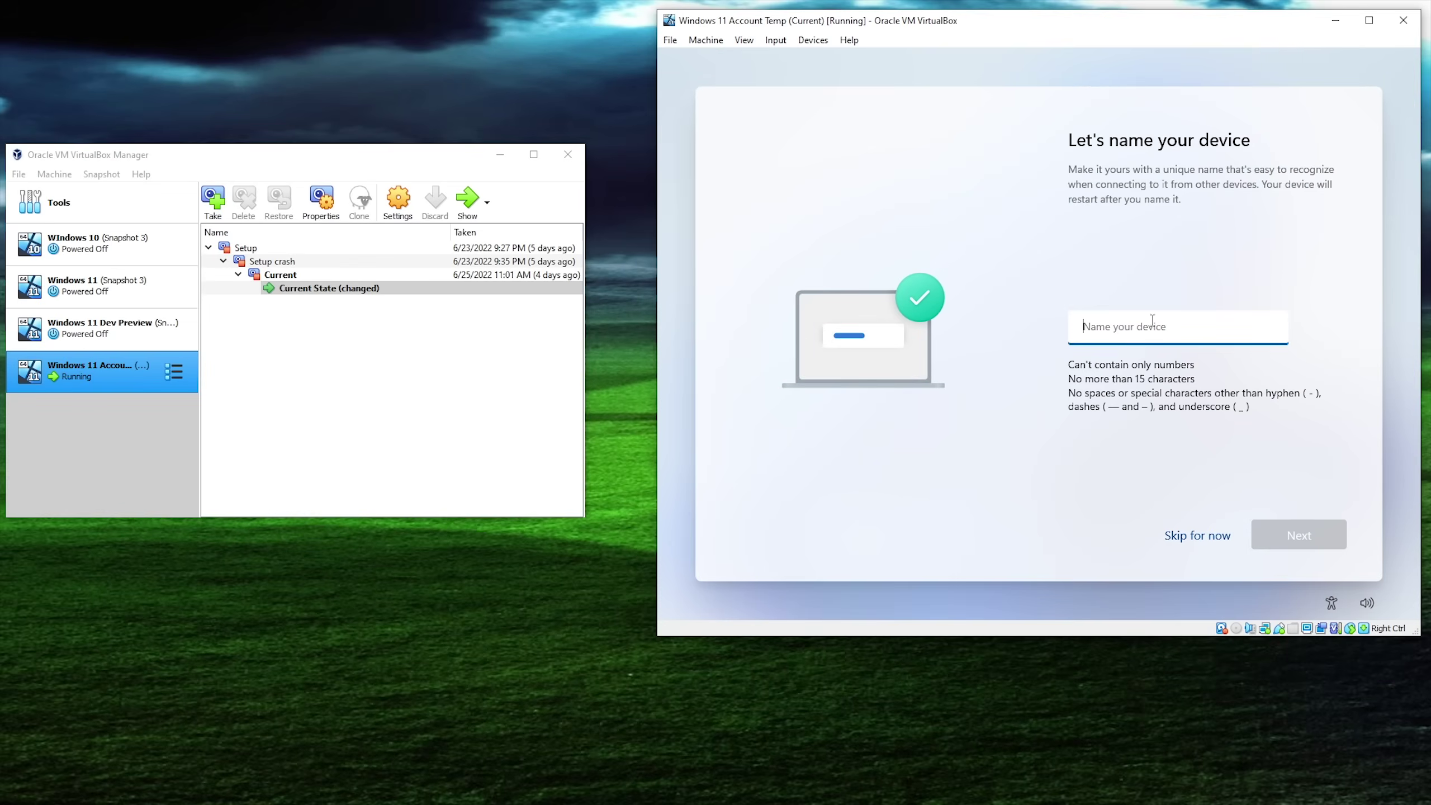
{"action": "left_click", "coordinate": [1192, 540]}
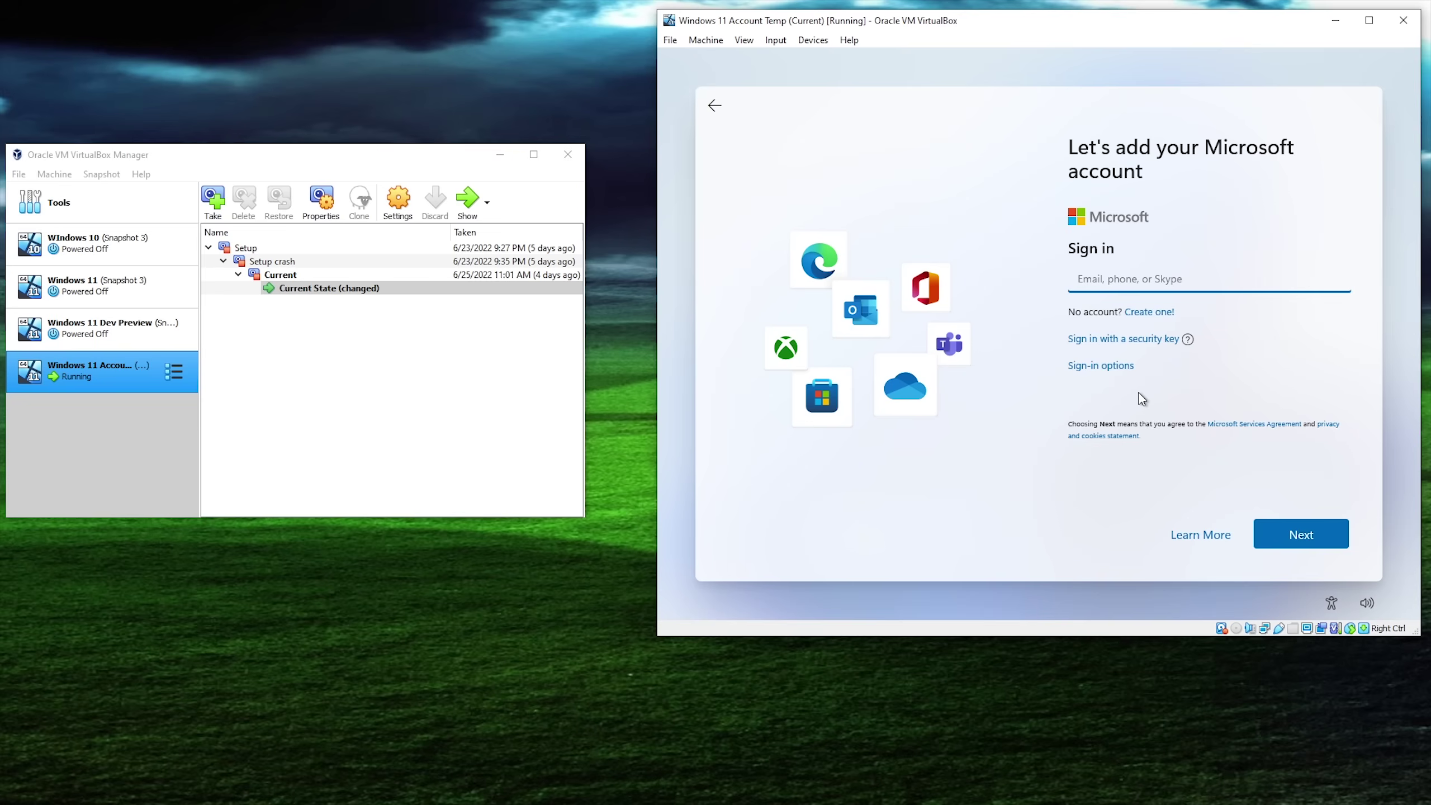
Step: Run ipconfig /release in a Shift+F10 command prompt, close it, and back out of sign-in
{"action": "key", "text": "shift+F10"}
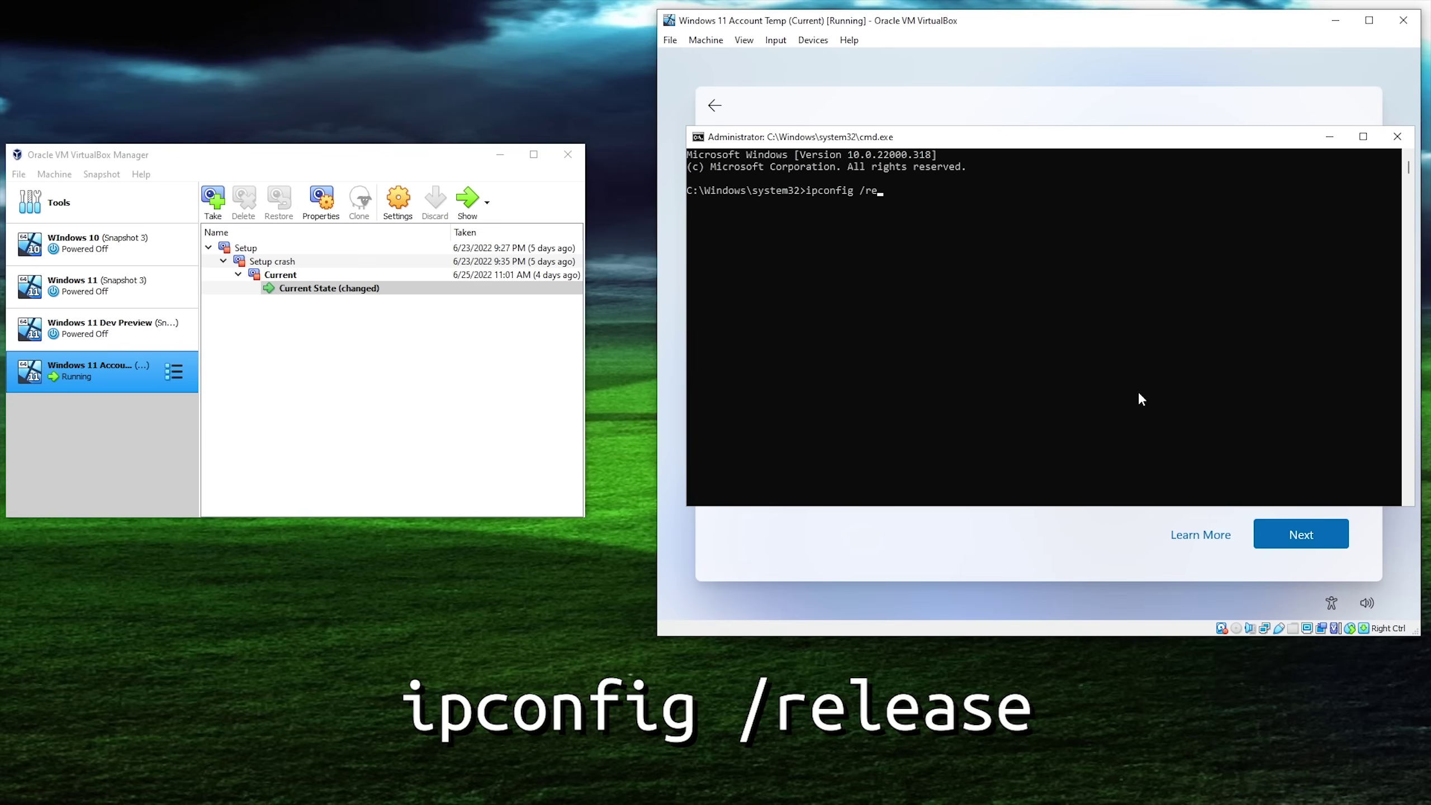
{"action": "key", "text": "Return"}
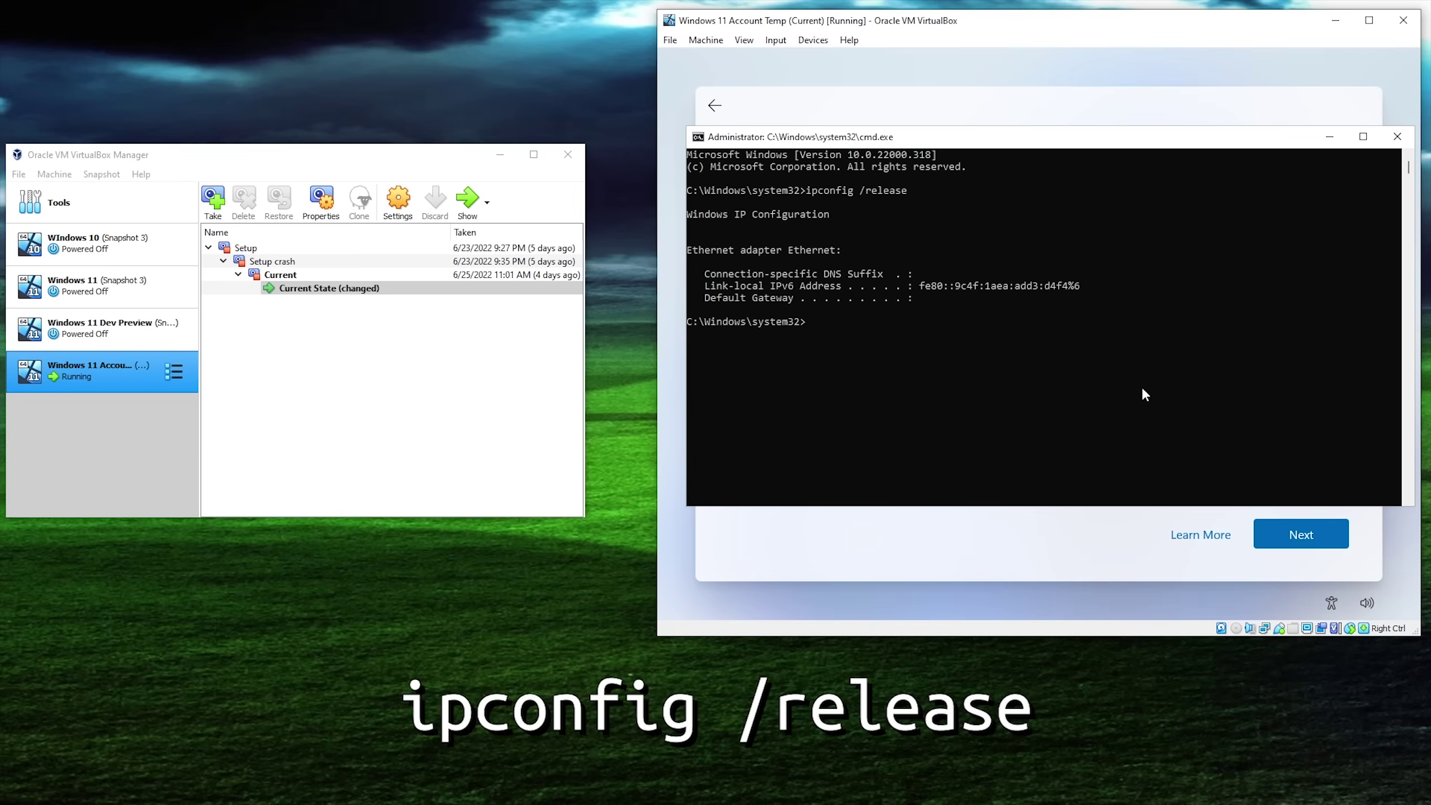
{"action": "left_click", "coordinate": [1398, 138]}
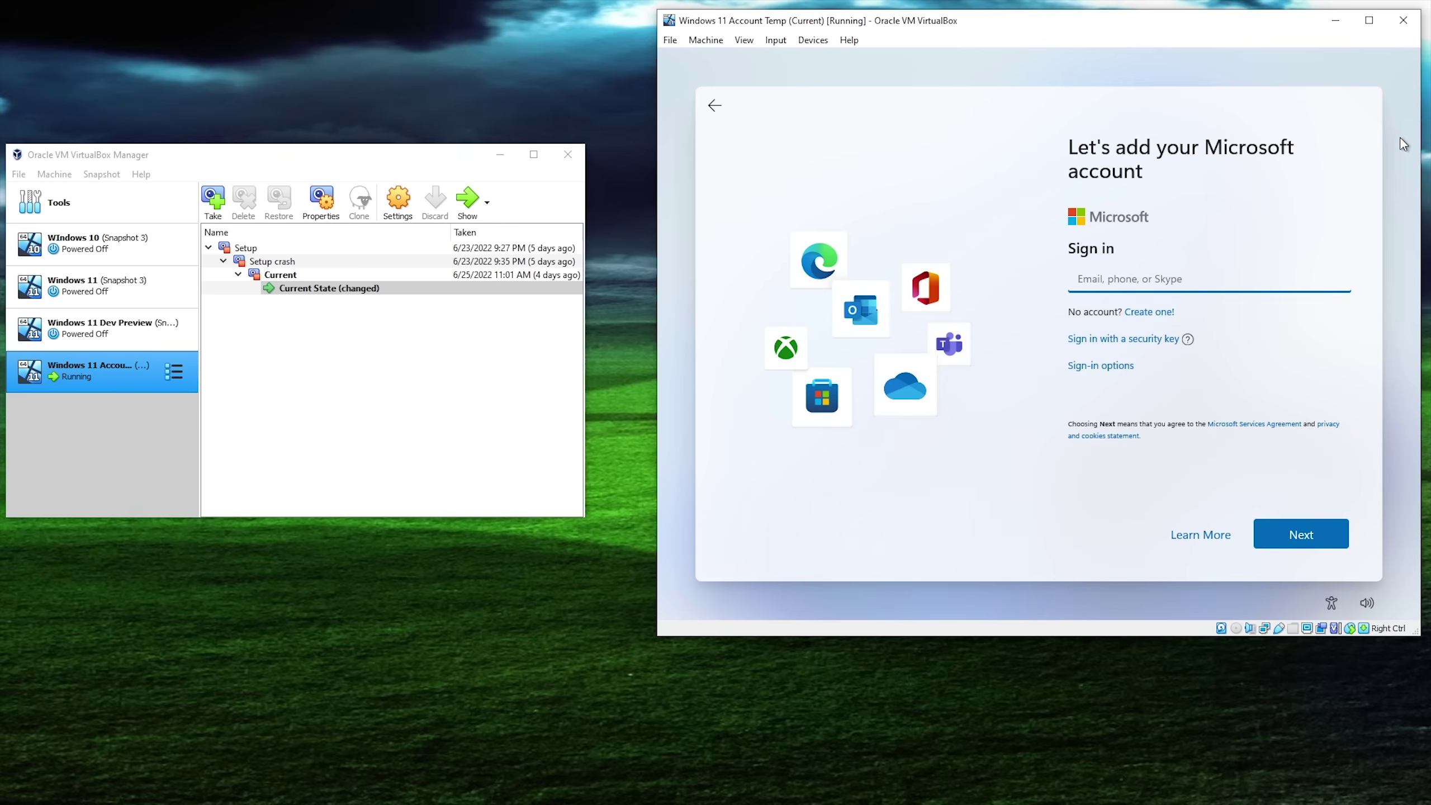
{"action": "left_click", "coordinate": [714, 107]}
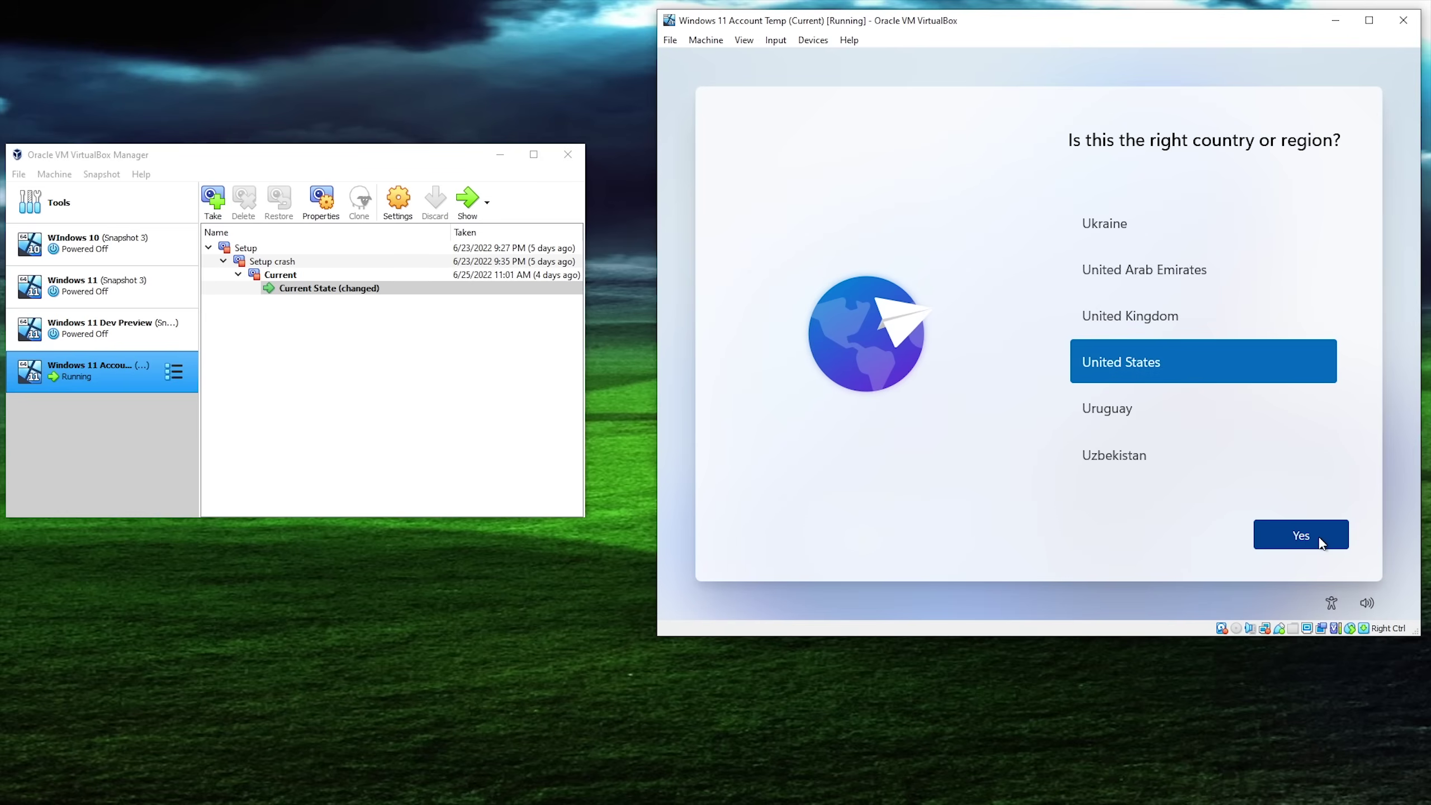
Step: Confirm United States again, skip the extra keyboard layout, and leave the device unnamed
{"action": "left_click", "coordinate": [1319, 537]}
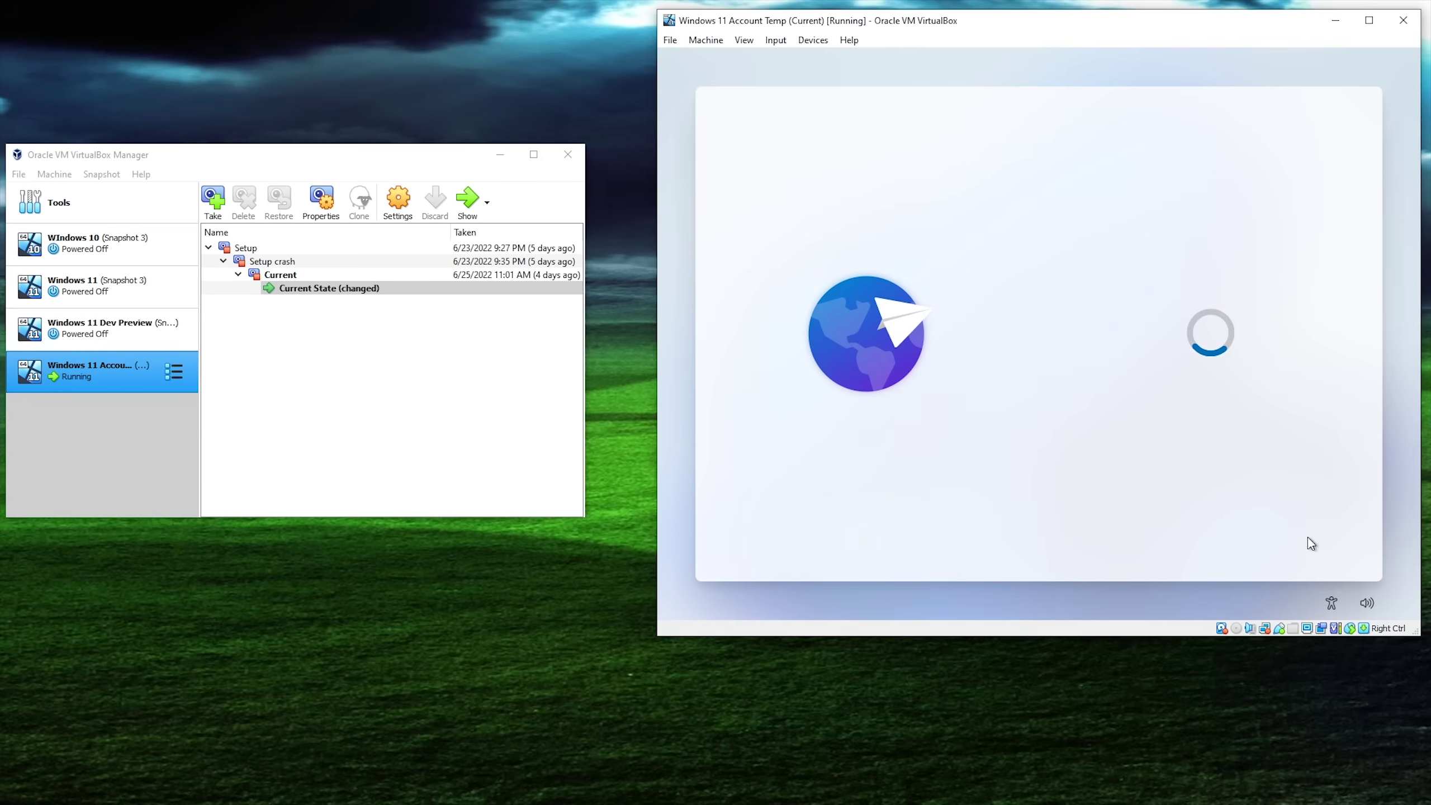
{"action": "left_click", "coordinate": [1302, 539]}
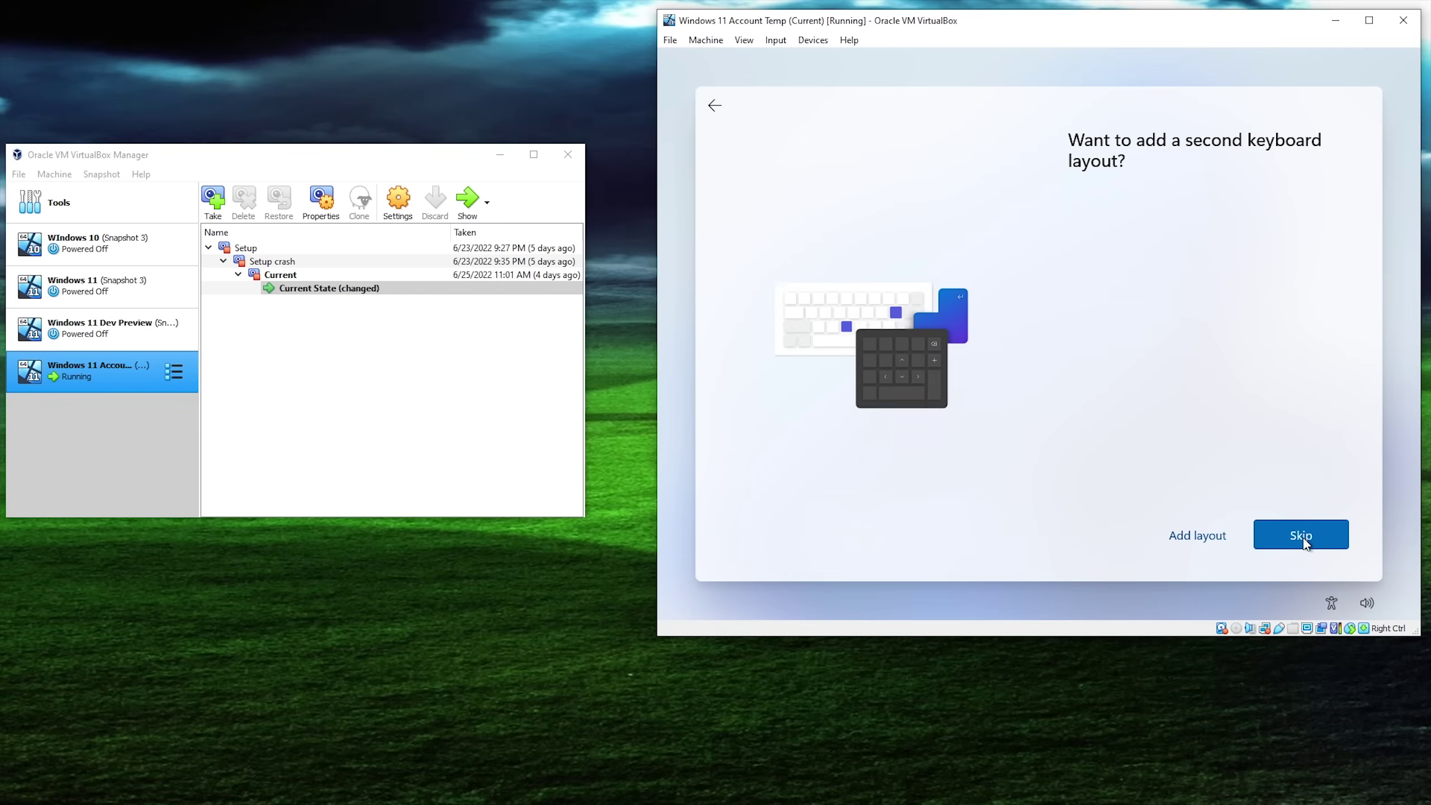
{"action": "left_click", "coordinate": [1300, 538]}
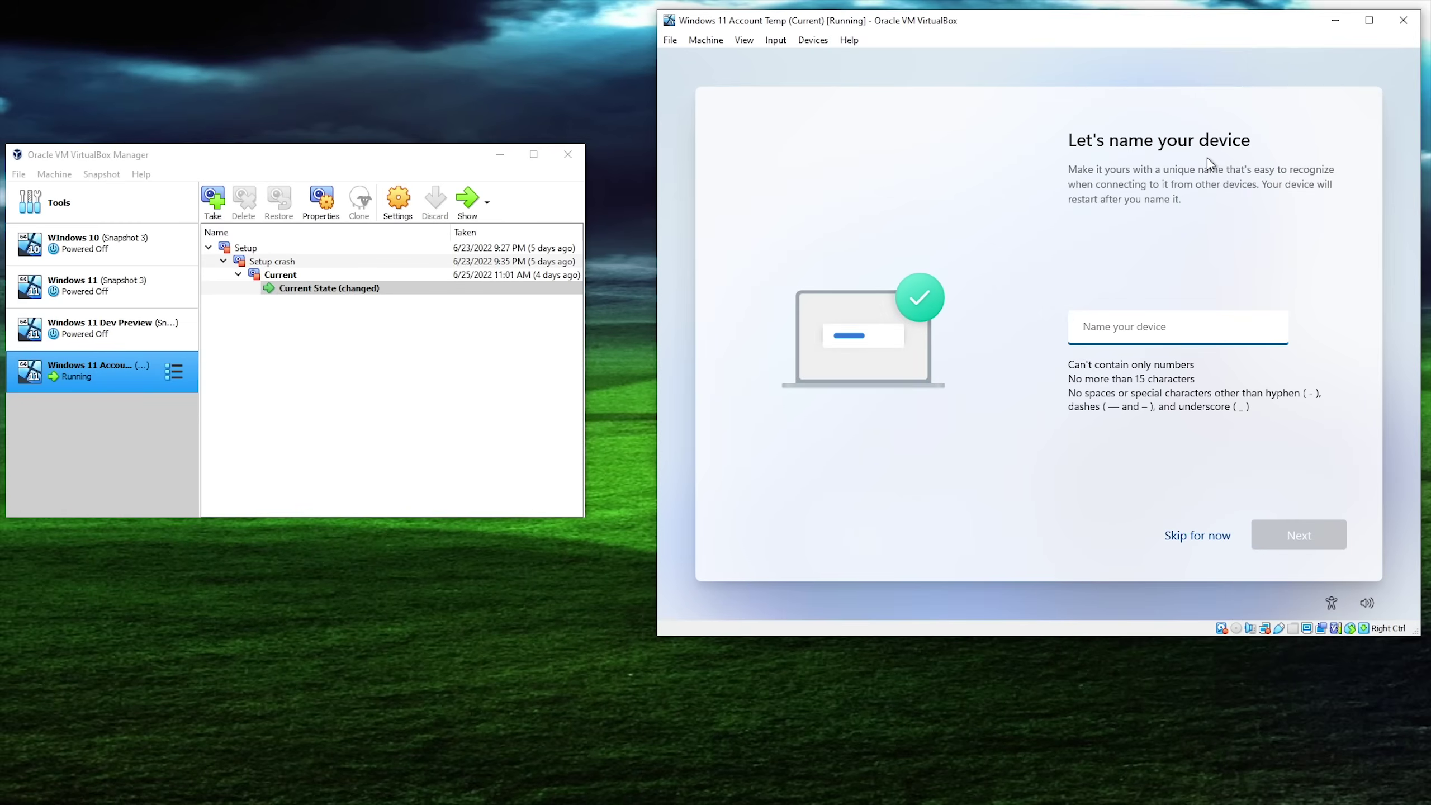
{"action": "left_click", "coordinate": [1199, 536]}
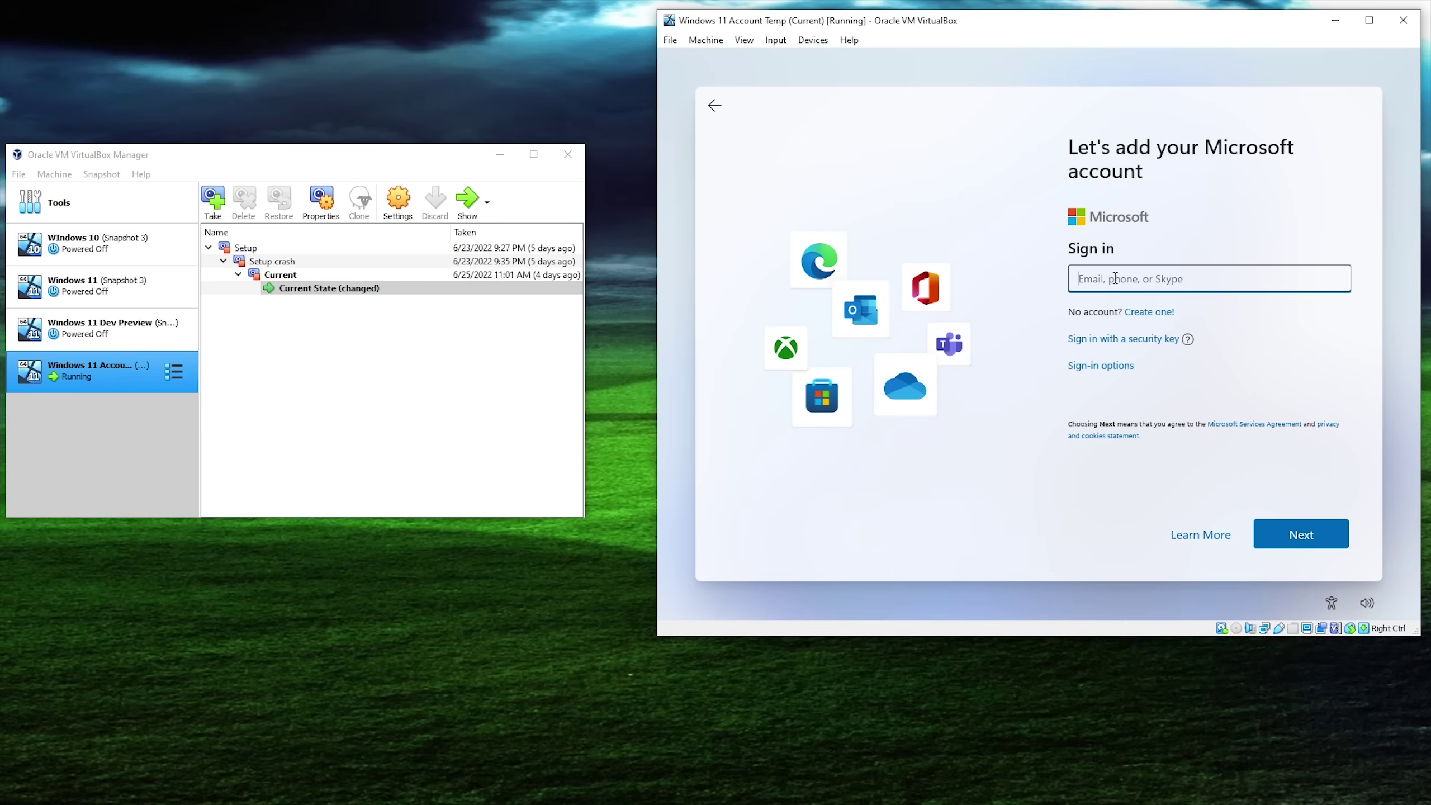
Step: Sign in with a made-up account name and any password to trigger the locked-account error
{"action": "type", "text": "Rich"}
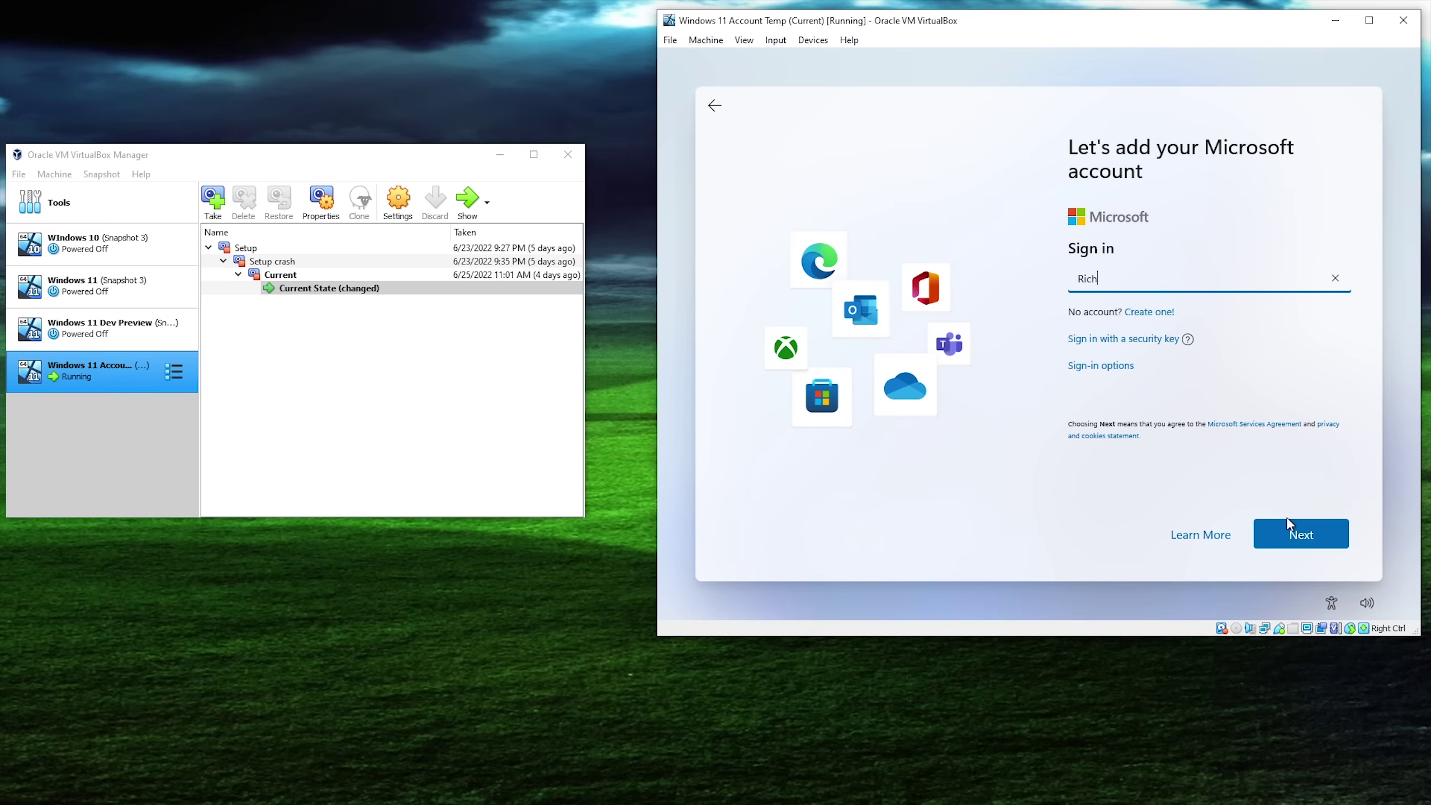
{"action": "left_click", "coordinate": [1301, 534]}
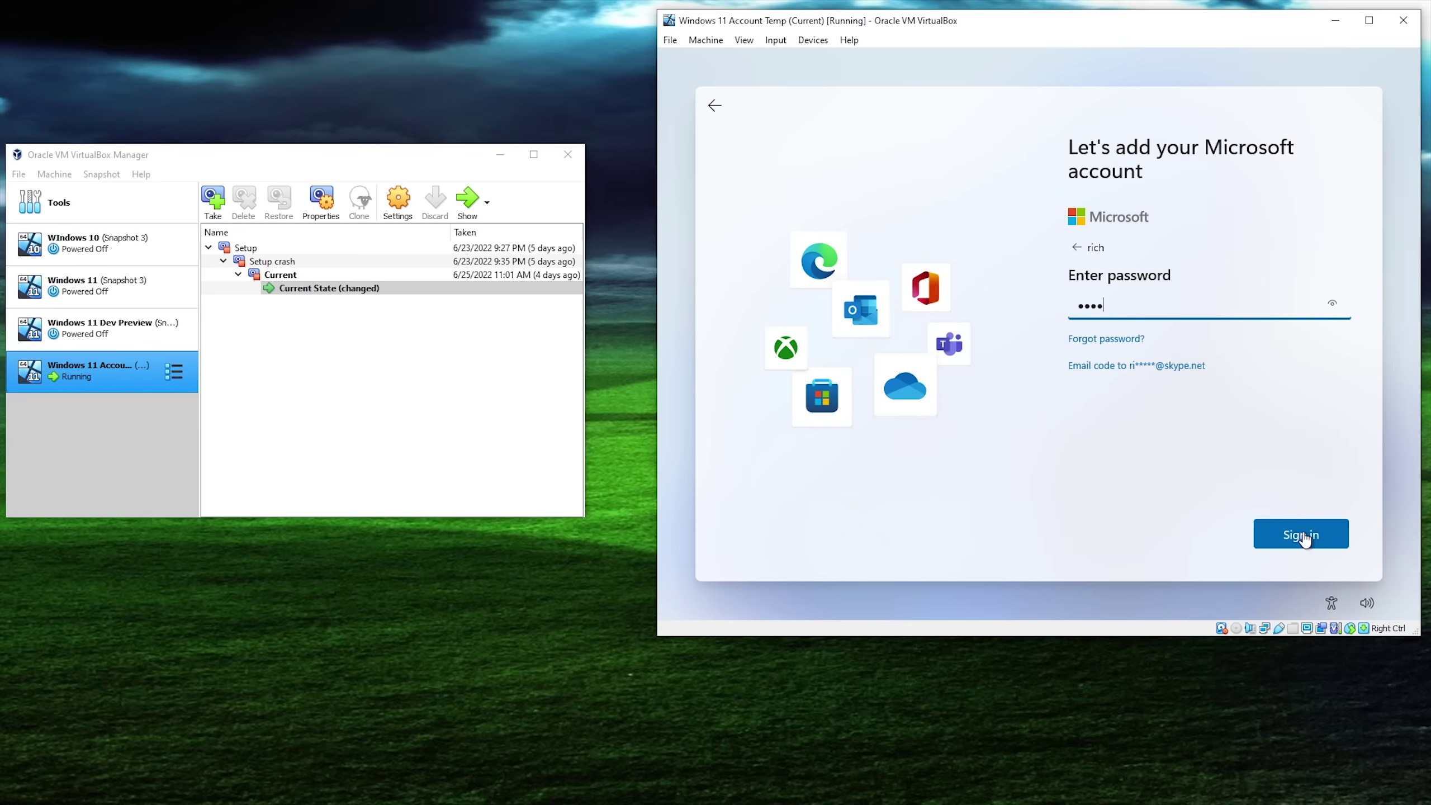
{"action": "left_click", "coordinate": [1298, 537]}
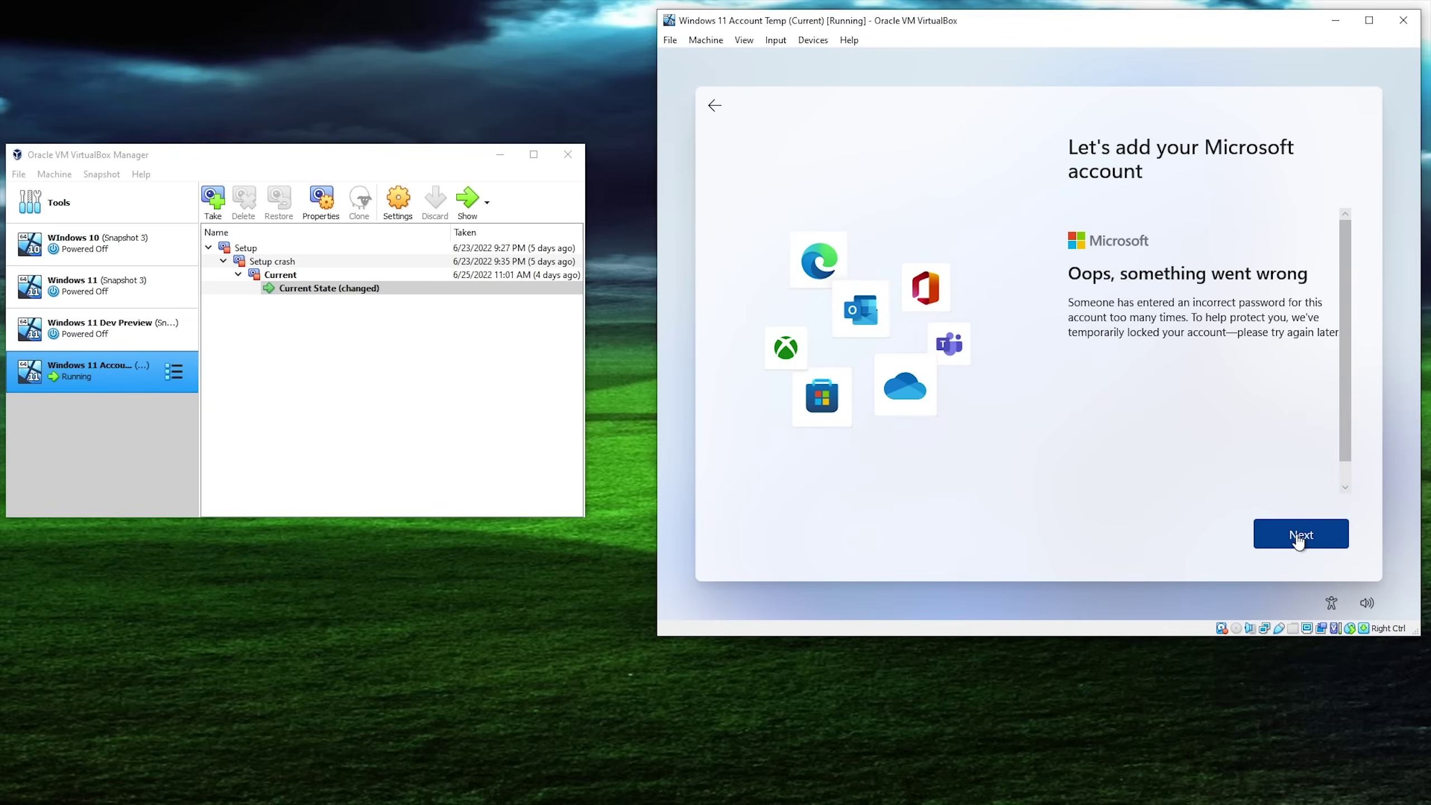
Step: Continue past the 'Oops, something went wrong' locked-account error with Next
{"action": "left_click", "coordinate": [1297, 537]}
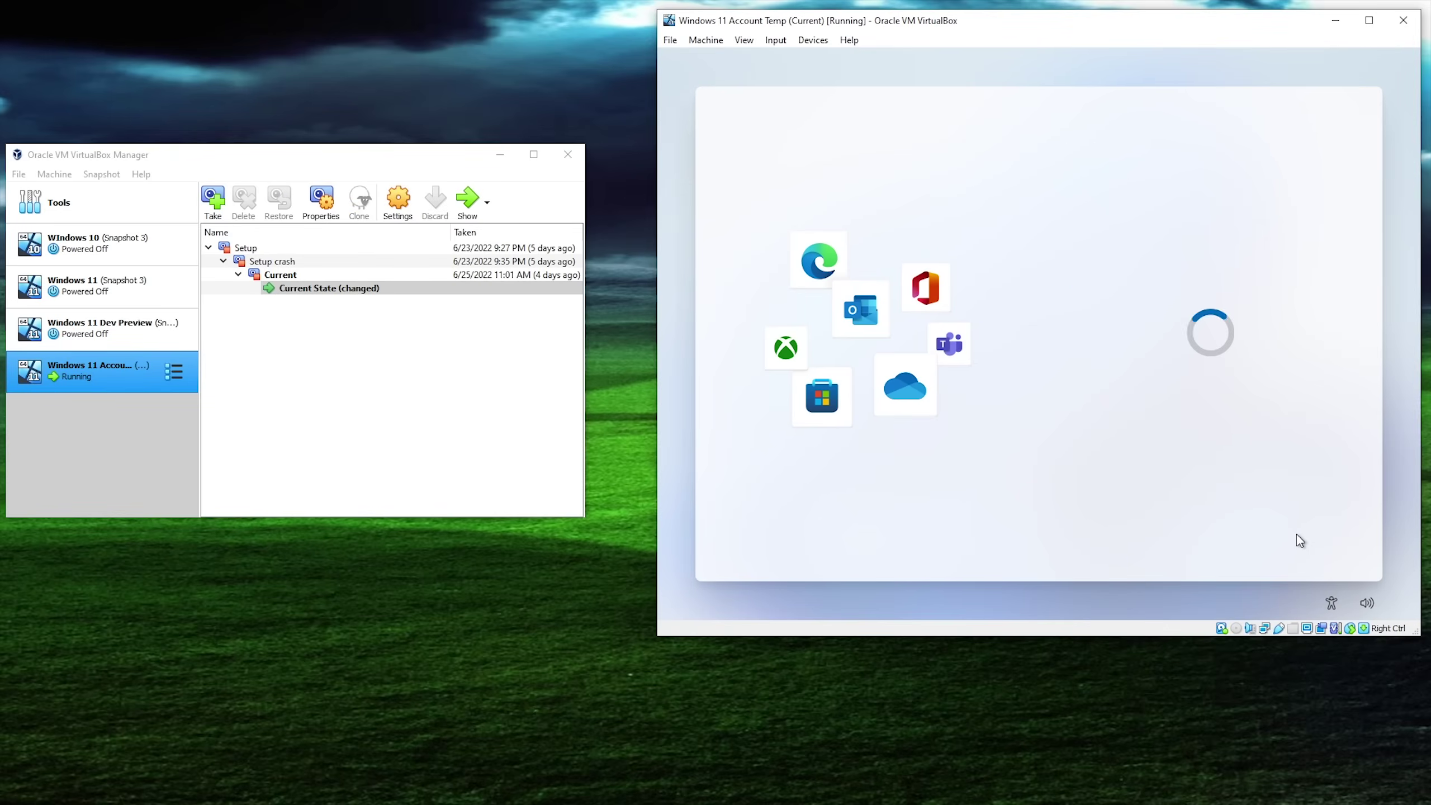